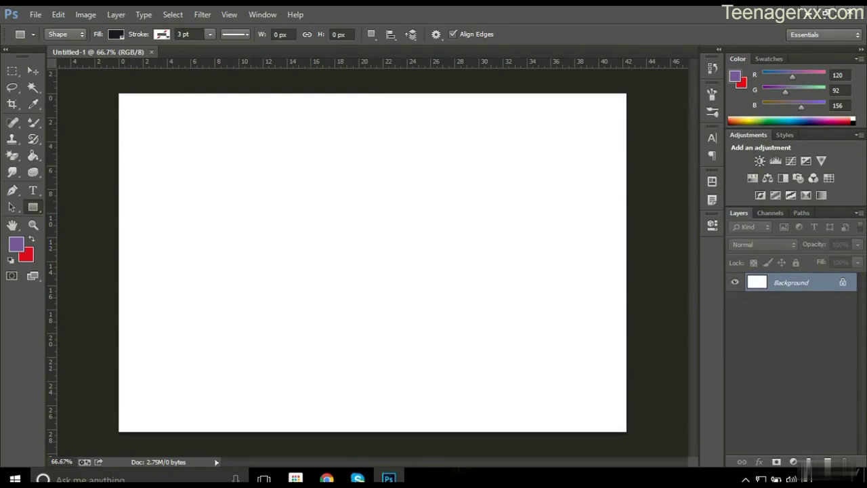
Draw a nearly horizontal straight path segment across the upper half of the canvas with the Pen tool in Path mode.
{"action": "left_click", "coordinate": [14, 192]}
{"action": "left_click", "coordinate": [19, 196]}
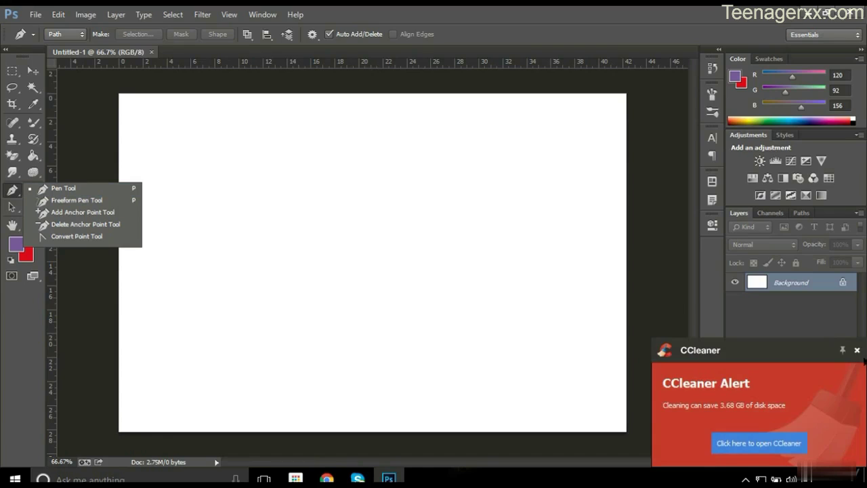
{"action": "left_click", "coordinate": [856, 350]}
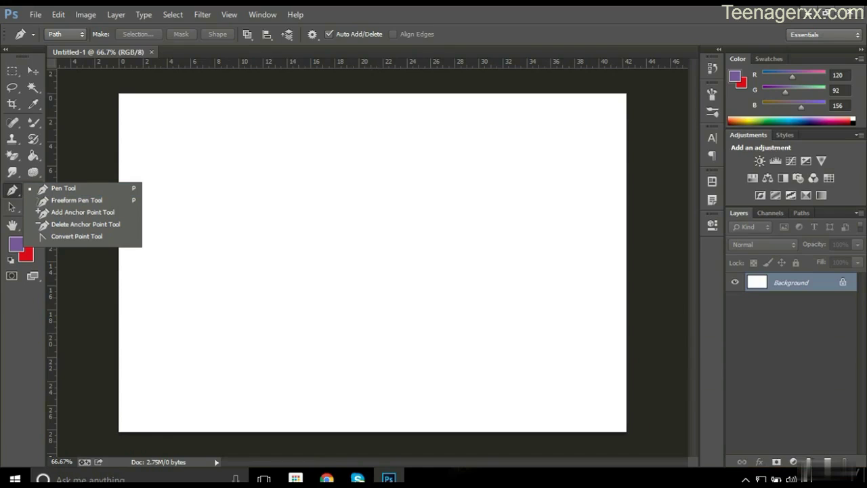
{"action": "left_click", "coordinate": [79, 197]}
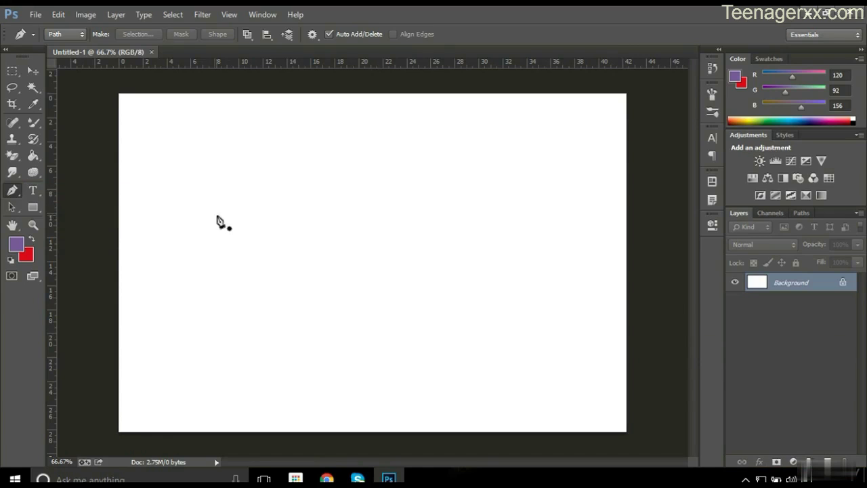
{"action": "left_click", "coordinate": [193, 184]}
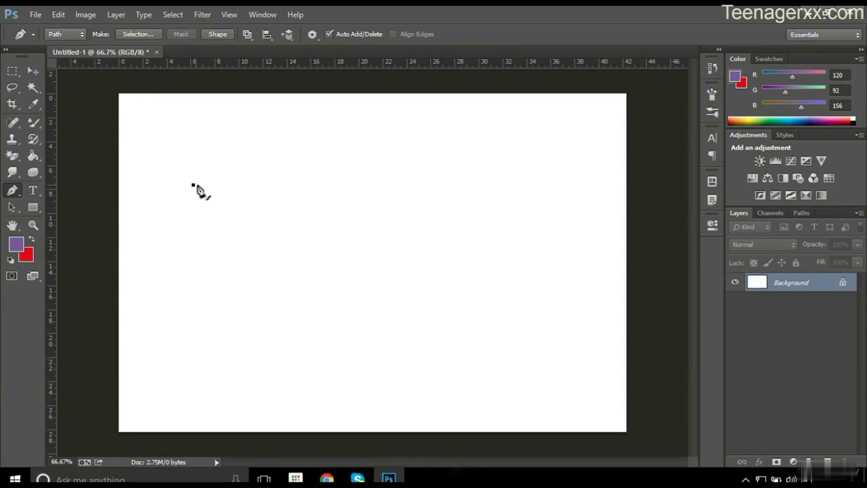
{"action": "left_click", "coordinate": [477, 194]}
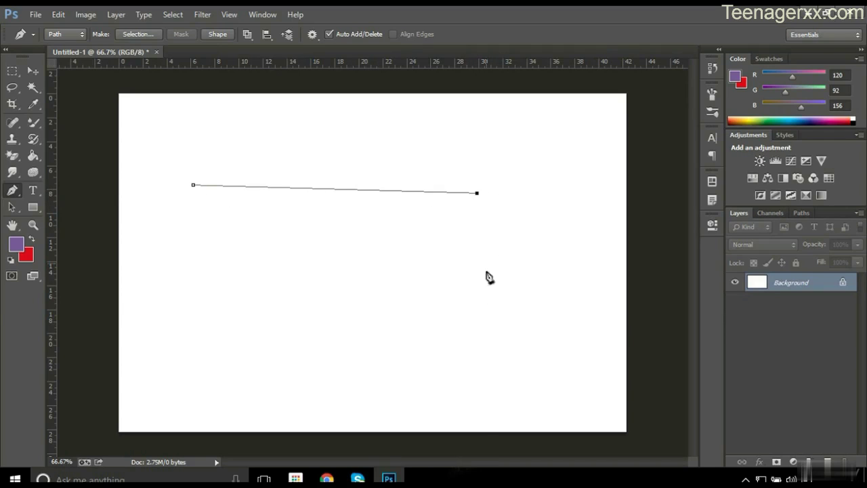
{"action": "left_click", "coordinate": [479, 317]}
{"action": "key", "text": "ctrl+z"}
{"action": "left_click", "coordinate": [484, 310]}
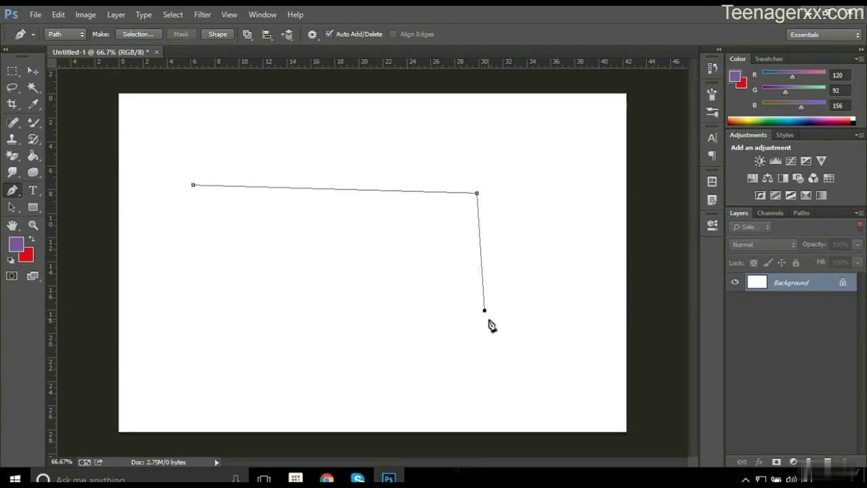
{"action": "key", "text": "ctrl+z"}
Continue the path with a curved segment bulging outward down the right side and a shallow curve back toward the lower left.
{"action": "left_click_drag", "start_coordinate": [481, 325], "coordinate": [379, 324]}
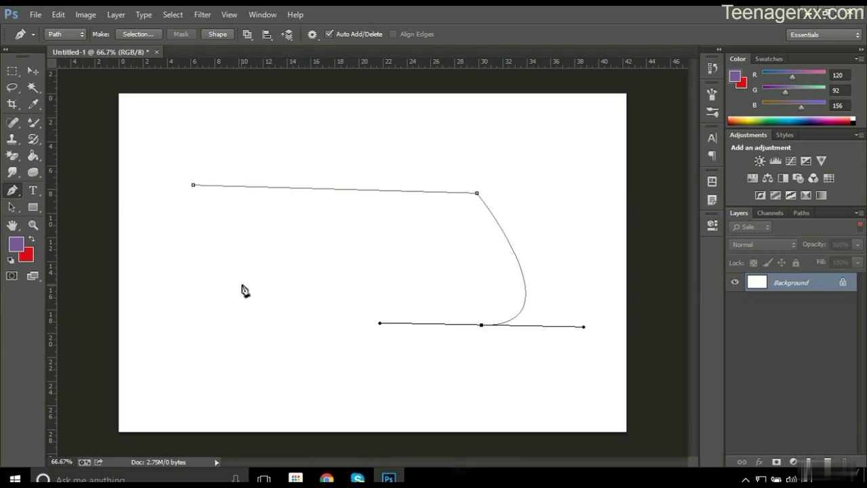
{"action": "left_click_drag", "start_coordinate": [243, 287], "coordinate": [207, 267]}
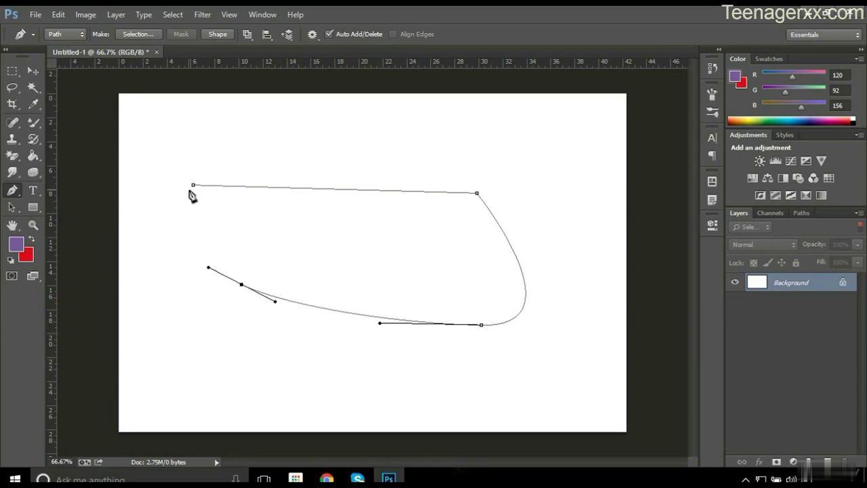
{"action": "left_click_drag", "start_coordinate": [193, 185], "coordinate": [215, 179]}
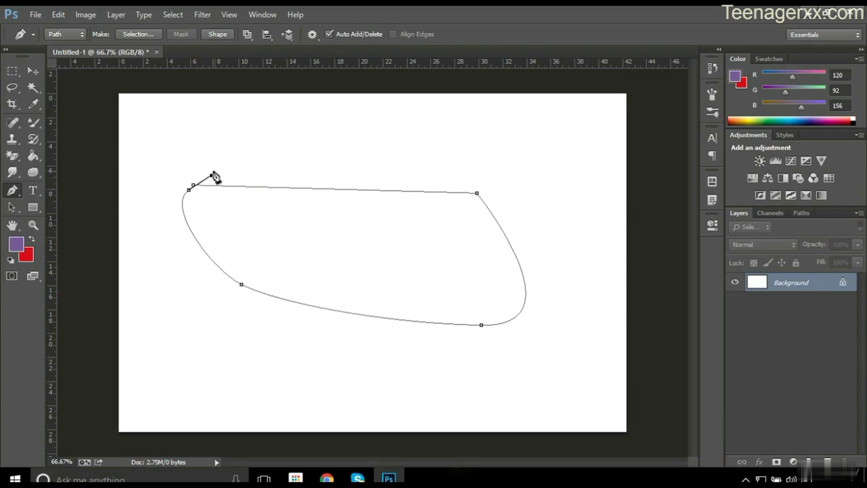
{"action": "left_click", "coordinate": [211, 178]}
{"action": "key", "text": "Delete"}
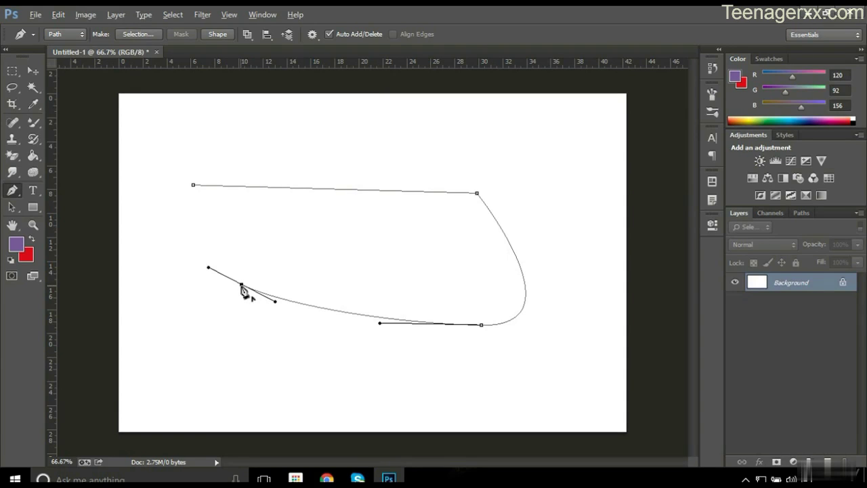
Remove the outgoing direction handle from the lower-left anchor and close the path with a straight segment to its starting point.
{"action": "left_click", "coordinate": [242, 285], "text": "alt"}
{"action": "left_click", "coordinate": [193, 185]}
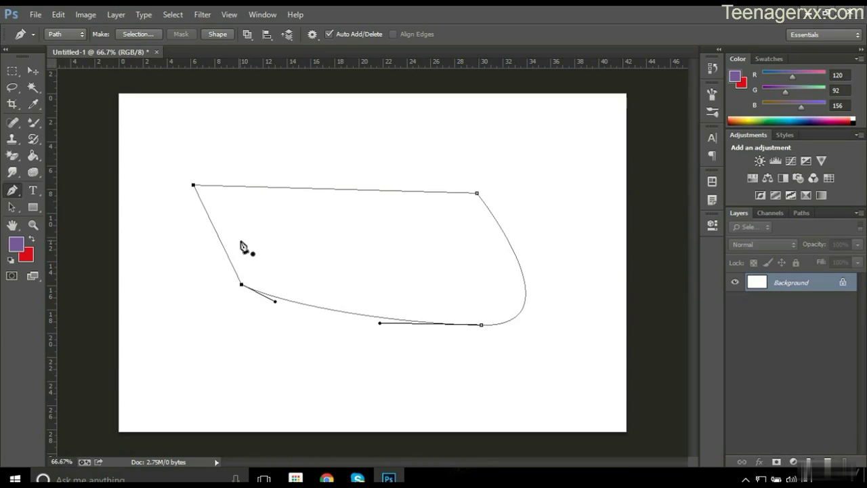
Try bending the path's upper and lower edges with the Freeform Pen tool, and undo these changes.
{"action": "left_click", "coordinate": [23, 196]}
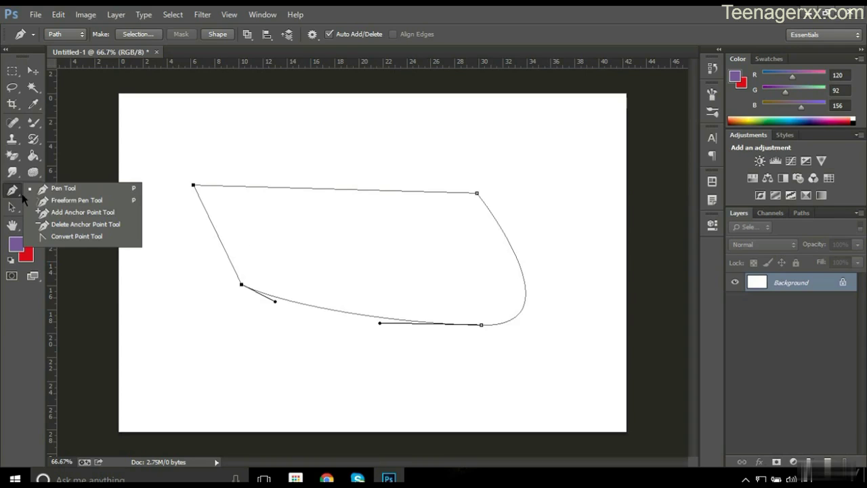
{"action": "left_click", "coordinate": [73, 212]}
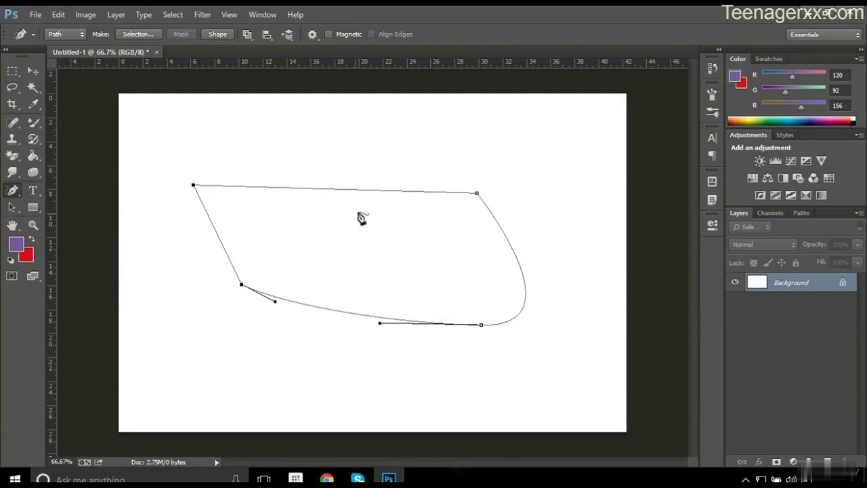
{"action": "left_click_drag", "start_coordinate": [375, 190], "coordinate": [367, 246]}
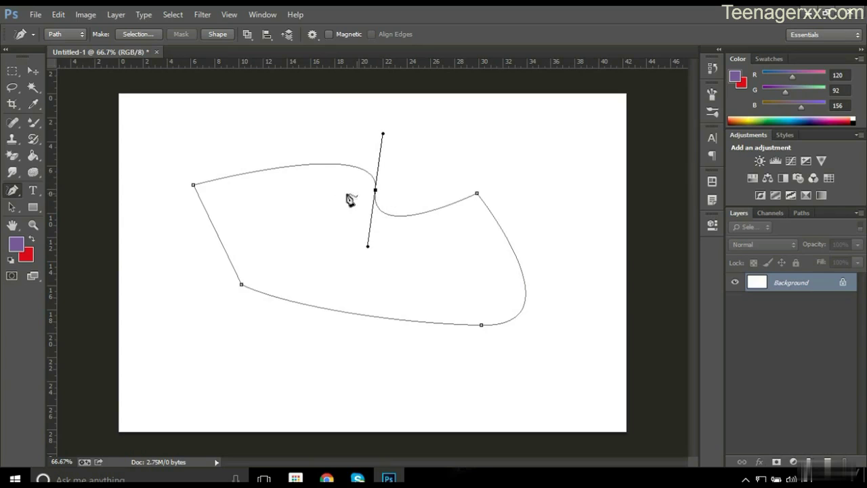
{"action": "left_click", "coordinate": [369, 316]}
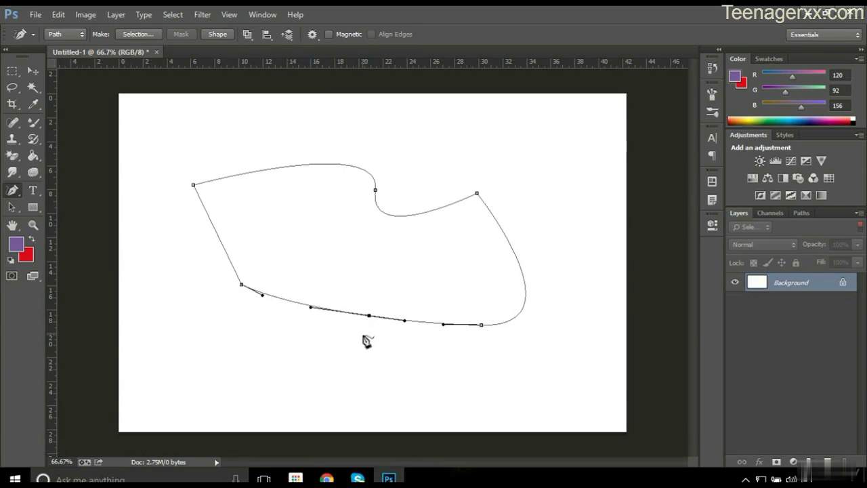
{"action": "mouse_move", "coordinate": [369, 317]}
{"action": "left_mouse_down"}
{"action": "mouse_move", "coordinate": [365, 362]}
{"action": "mouse_move", "coordinate": [375, 254]}
{"action": "mouse_move", "coordinate": [370, 325]}
{"action": "mouse_move", "coordinate": [368, 303]}
{"action": "left_mouse_up"}
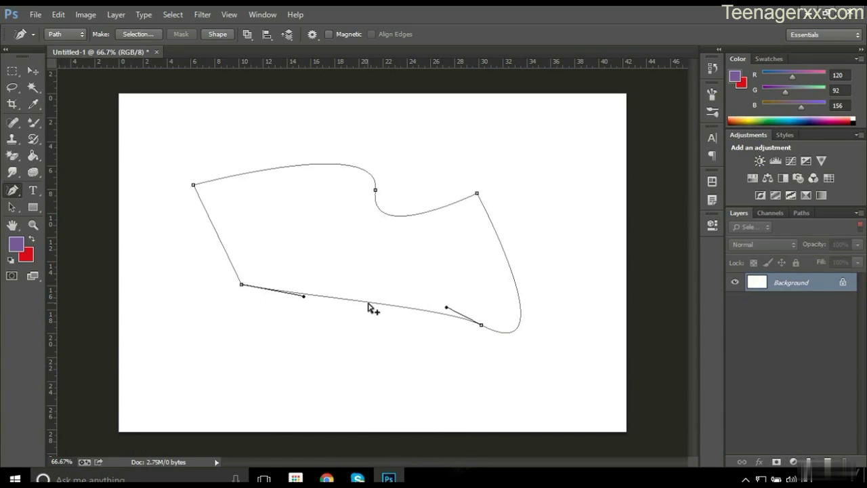
{"action": "key", "text": "ctrl+alt+z"}
{"action": "key", "text": "ctrl+alt+z"}
{"action": "key", "text": "ctrl+alt+z"}
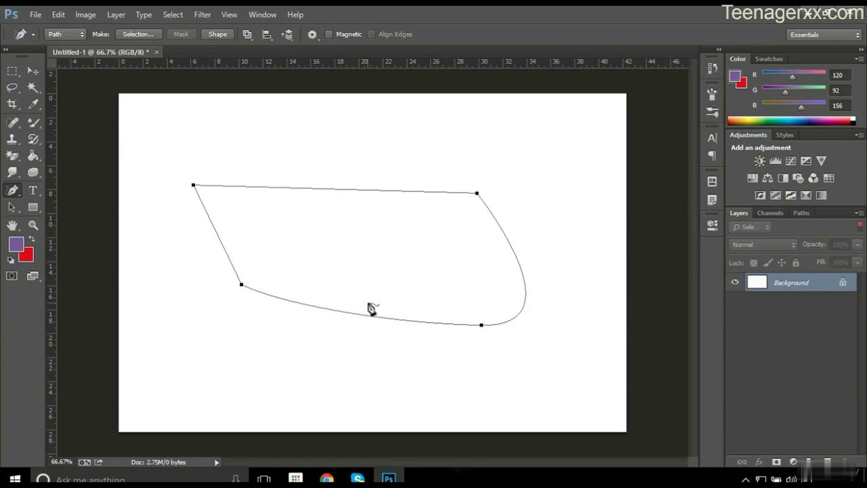
Add one anchor point to the path's upper edge and one to its right-hand curve with the Add Anchor Point tool.
{"action": "right_click", "coordinate": [20, 196]}
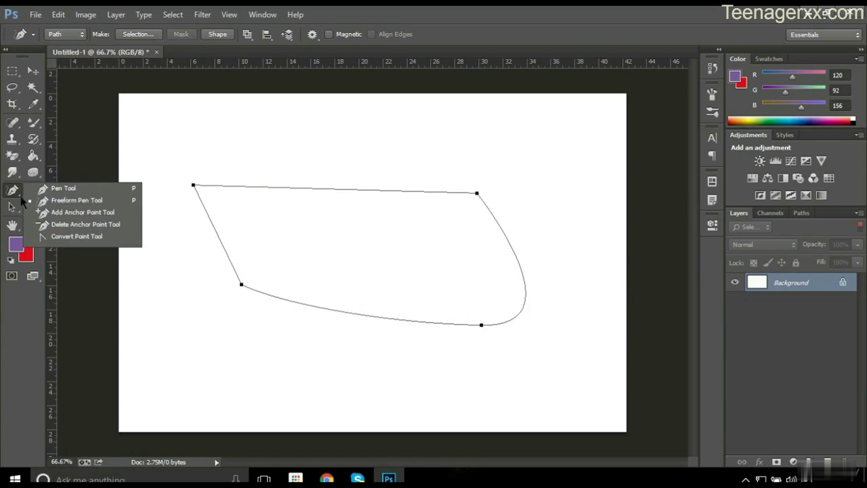
{"action": "left_click", "coordinate": [111, 220]}
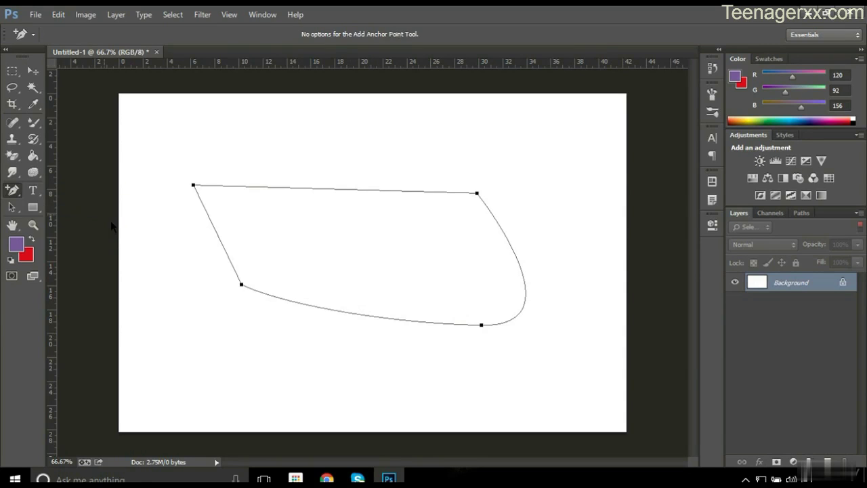
{"action": "left_click", "coordinate": [390, 192]}
{"action": "left_click", "coordinate": [515, 254]}
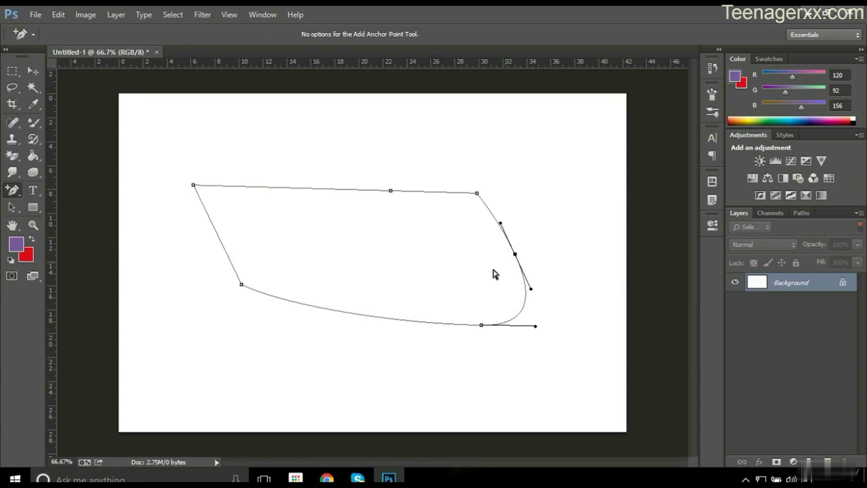
{"action": "left_click", "coordinate": [336, 310]}
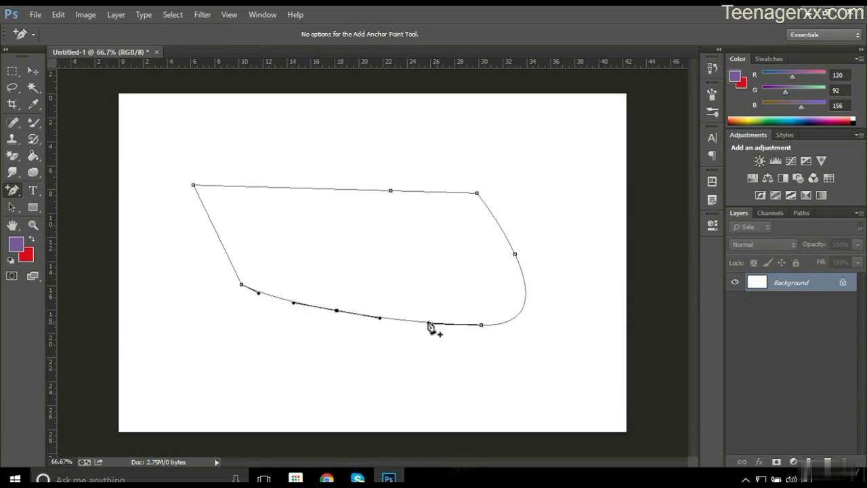
{"action": "left_click", "coordinate": [338, 323]}
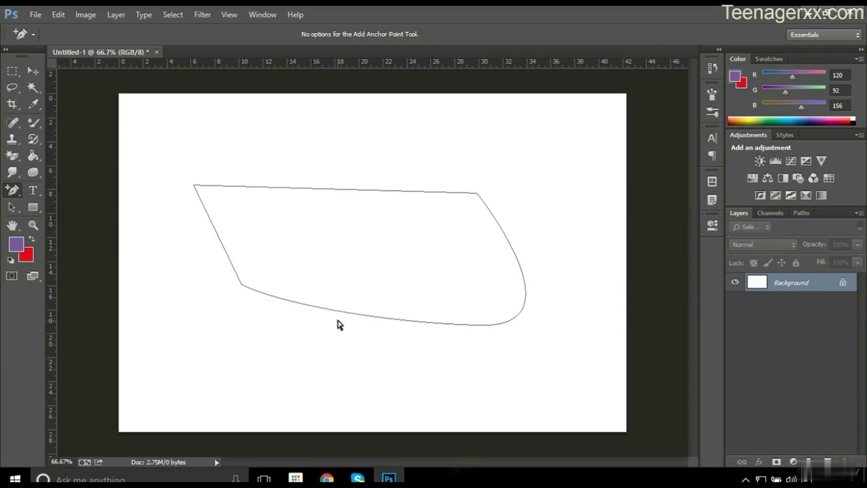
{"action": "key", "text": "ctrl+z"}
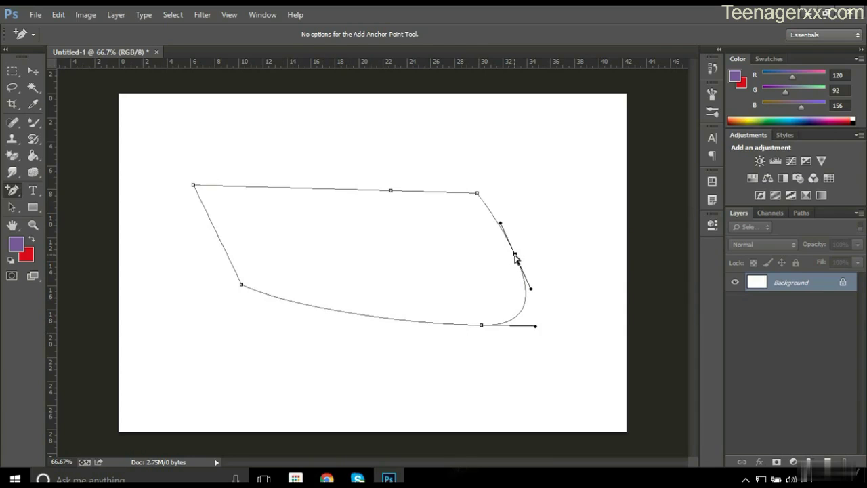
Move the right-hand curve's anchor out to the canvas's upper right and shift the upper edge's middle anchor slightly down.
{"action": "left_click_drag", "start_coordinate": [515, 254], "coordinate": [548, 201]}
{"action": "left_click_drag", "start_coordinate": [574, 217], "coordinate": [591, 161]}
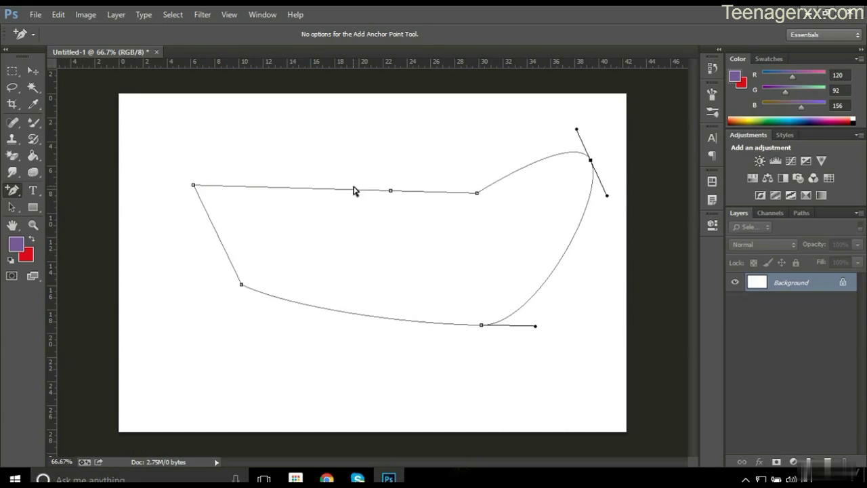
{"action": "left_click_drag", "start_coordinate": [391, 191], "coordinate": [391, 195]}
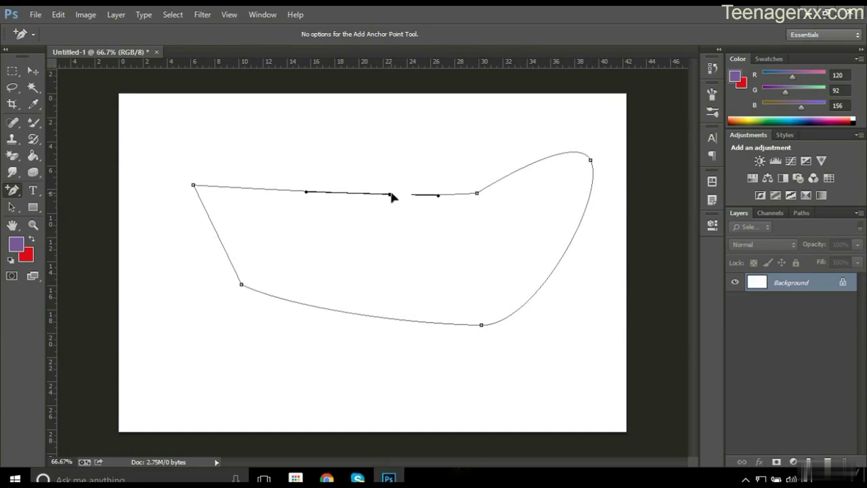
Add an anchor point midway along the path's lower edge and pull it down near the bottom of the canvas.
{"action": "left_click", "coordinate": [353, 314]}
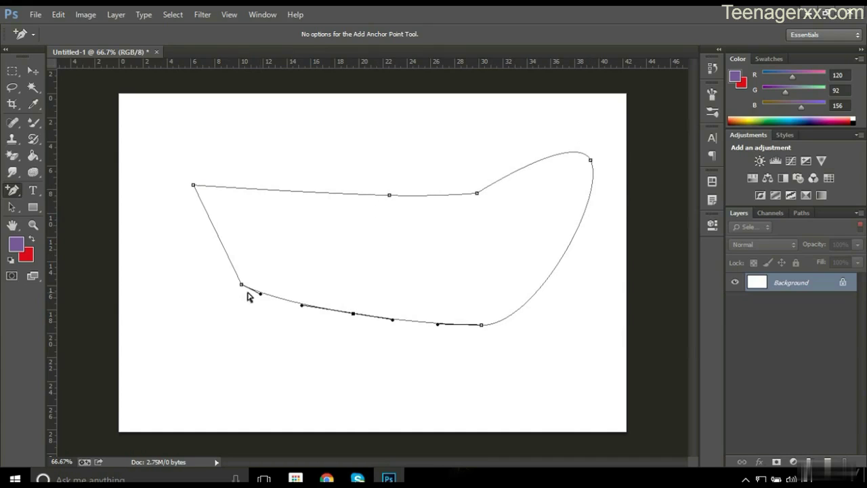
{"action": "left_click_drag", "start_coordinate": [352, 314], "coordinate": [387, 393]}
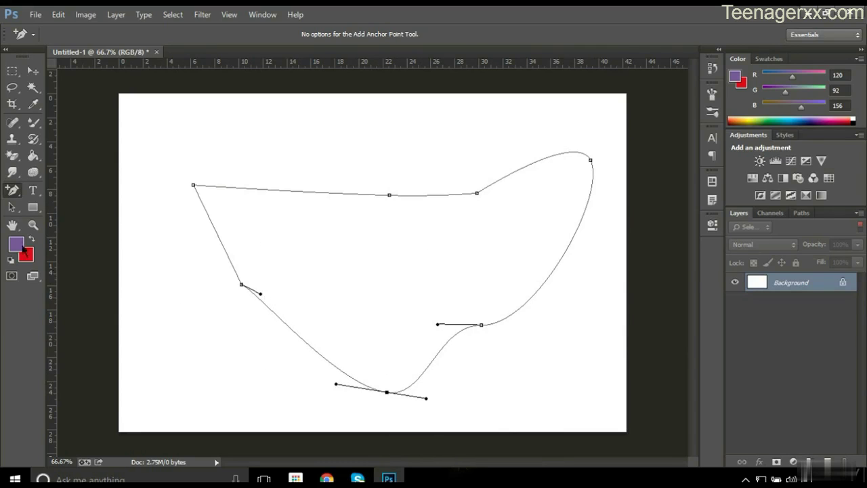
Reshape the path's upper edge with the Convert Point tool, turning the corner near its right end into a deep inward curve.
{"action": "right_click", "coordinate": [13, 196]}
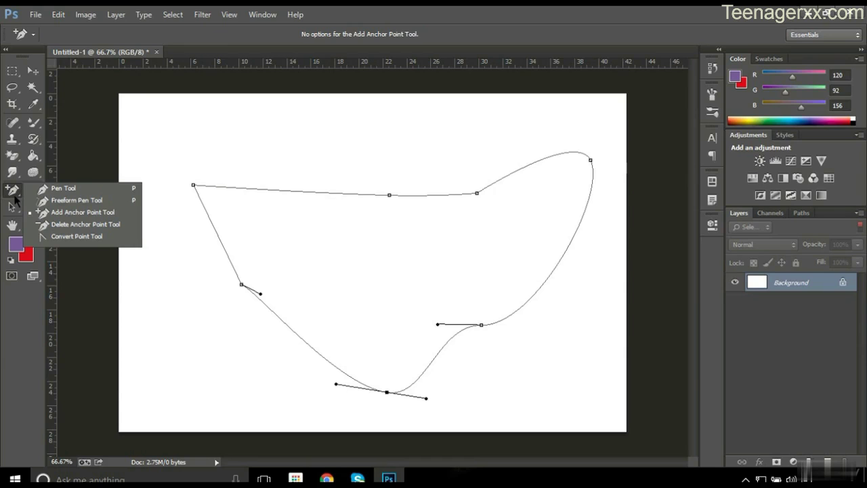
{"action": "left_click", "coordinate": [85, 224]}
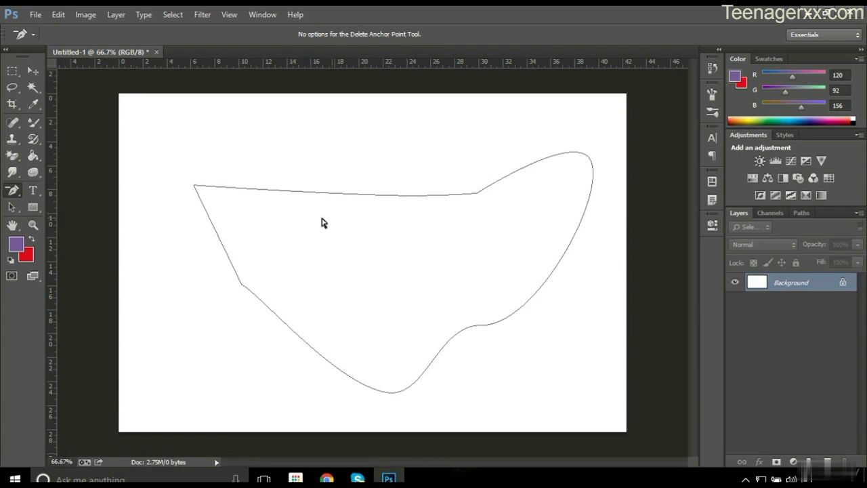
{"action": "left_click", "coordinate": [12, 189]}
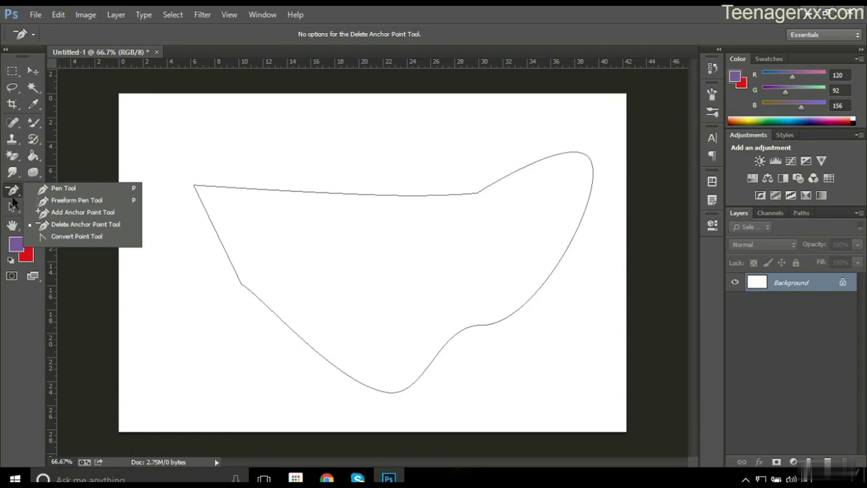
{"action": "left_click", "coordinate": [88, 246]}
{"action": "left_click_drag", "start_coordinate": [474, 196], "coordinate": [325, 211]}
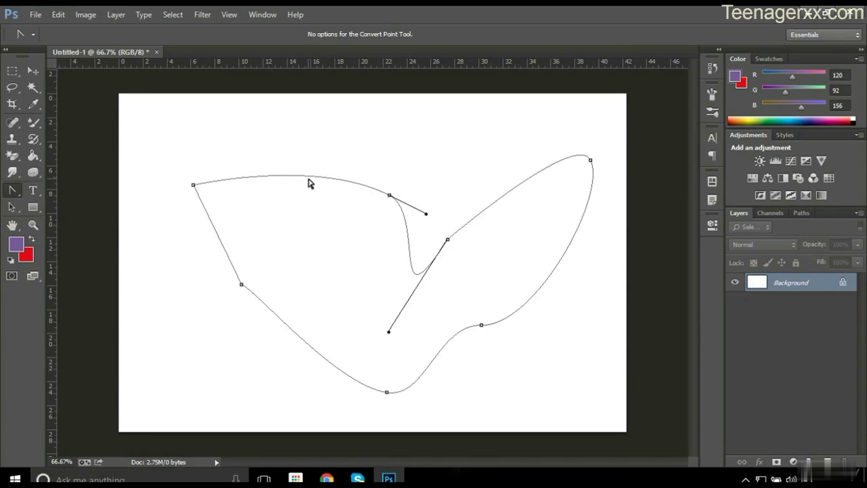
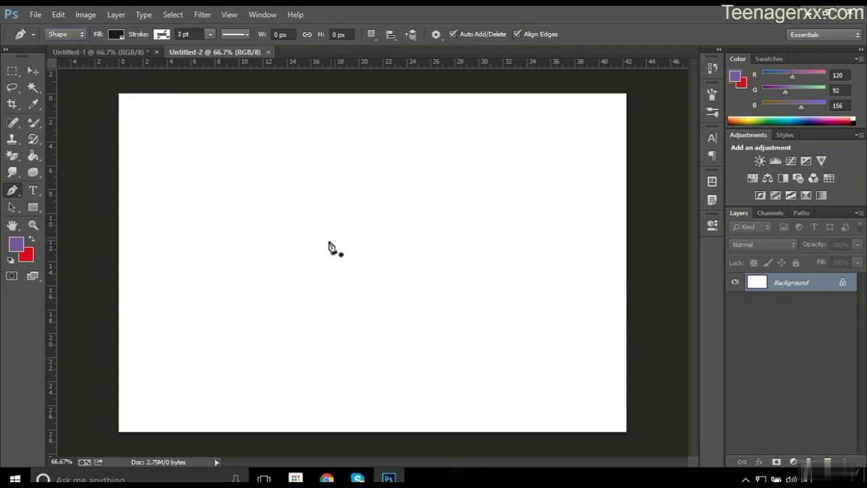
Draw a self-crossing black shape across the canvas with the Pen tool, bending its segments with long curve handles and deleting one anchor.
{"action": "right_click", "coordinate": [16, 193]}
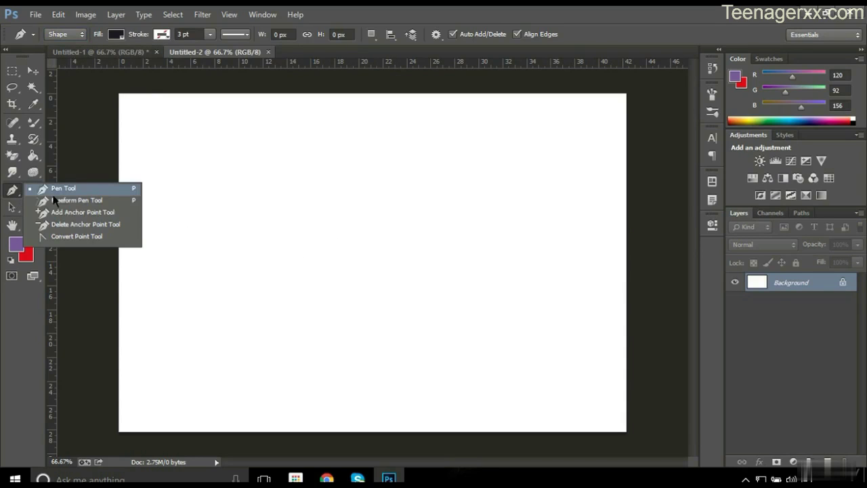
{"action": "left_click", "coordinate": [54, 193]}
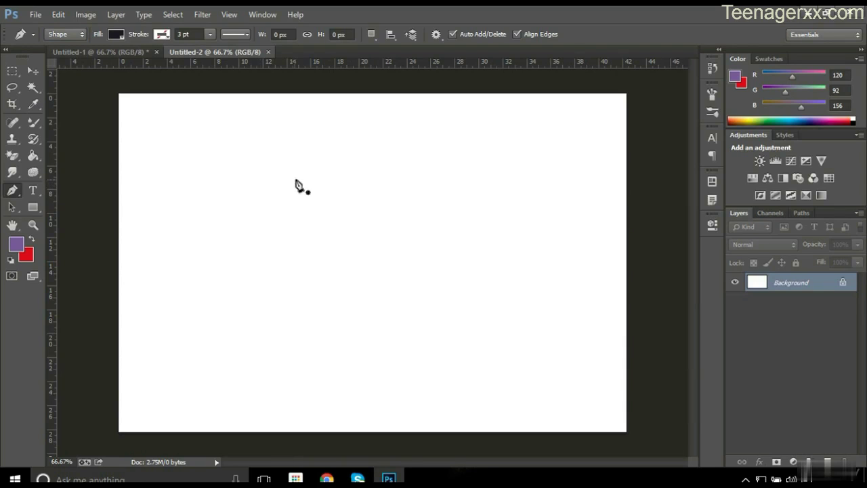
{"action": "left_click_drag", "start_coordinate": [263, 160], "coordinate": [428, 220]}
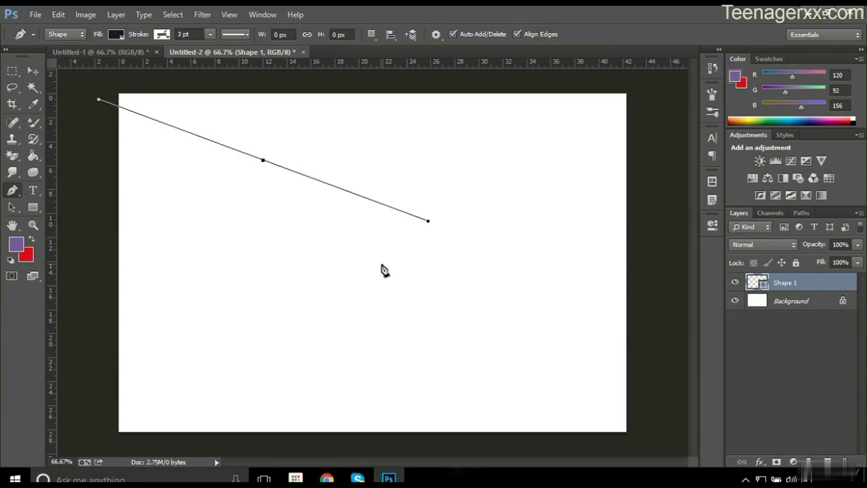
{"action": "left_click_drag", "start_coordinate": [377, 266], "coordinate": [241, 230]}
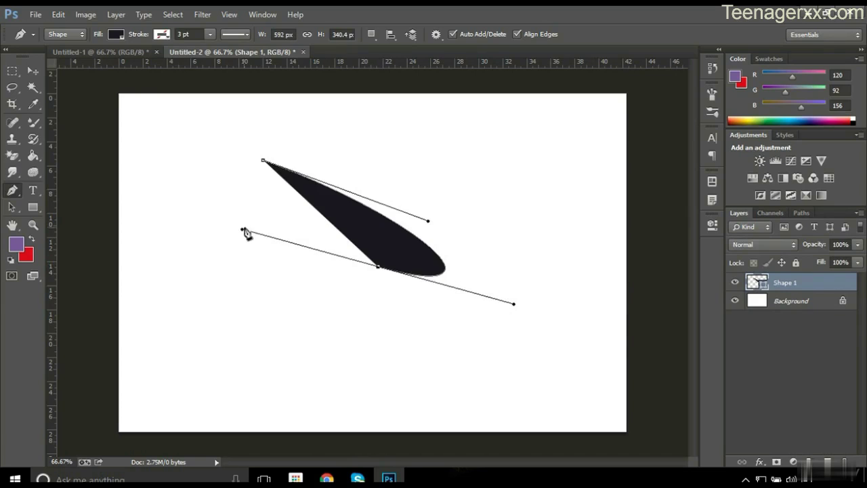
{"action": "left_click_drag", "start_coordinate": [217, 192], "coordinate": [339, 281]}
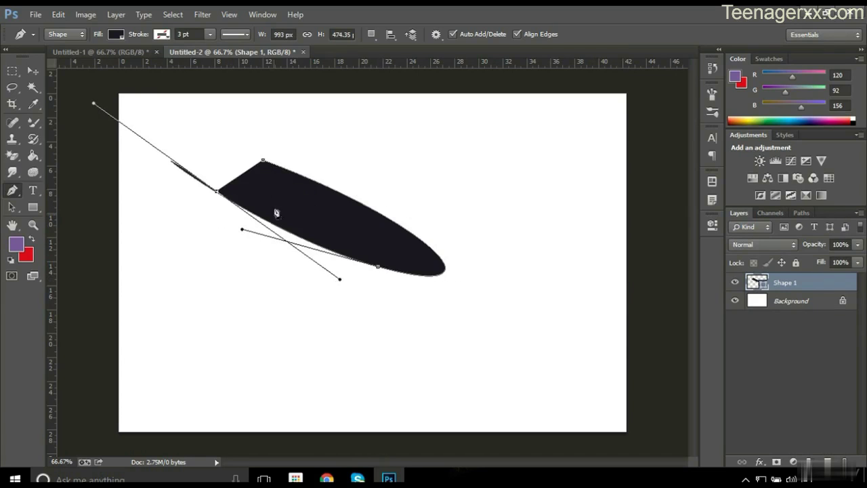
{"action": "left_click_drag", "start_coordinate": [243, 133], "coordinate": [222, 112]}
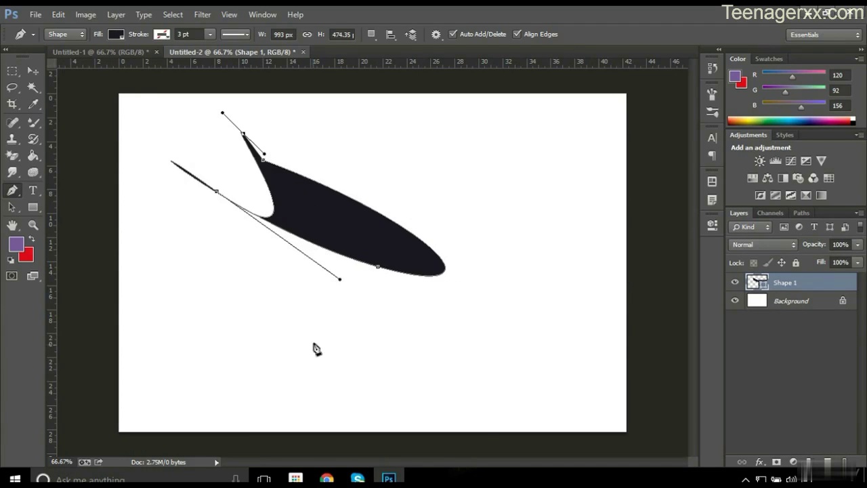
{"action": "left_click", "coordinate": [377, 266]}
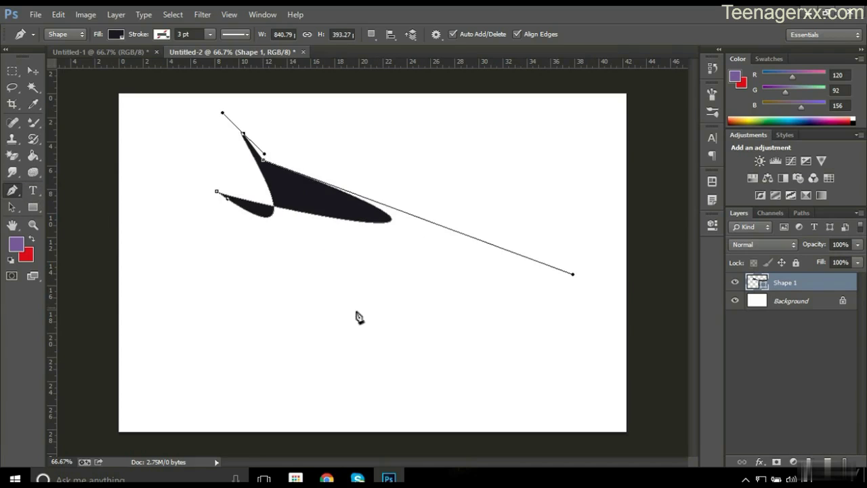
{"action": "left_click_drag", "start_coordinate": [317, 280], "coordinate": [261, 349]}
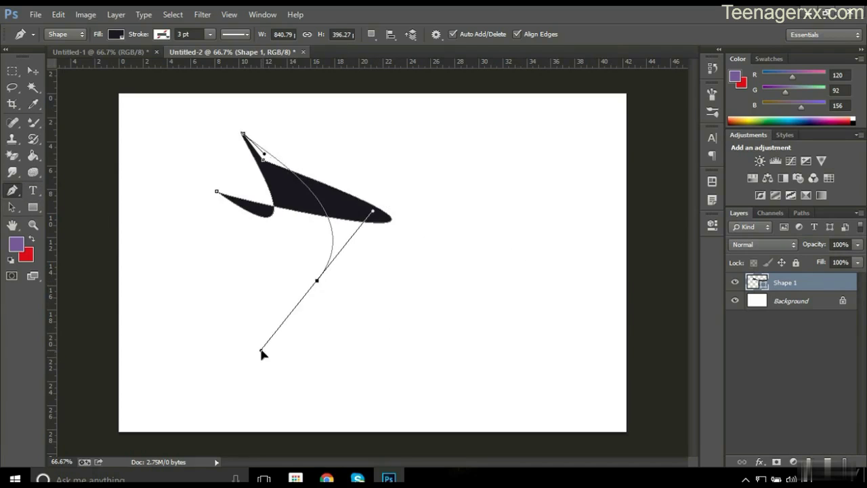
{"action": "left_click_drag", "start_coordinate": [529, 195], "coordinate": [533, 300]}
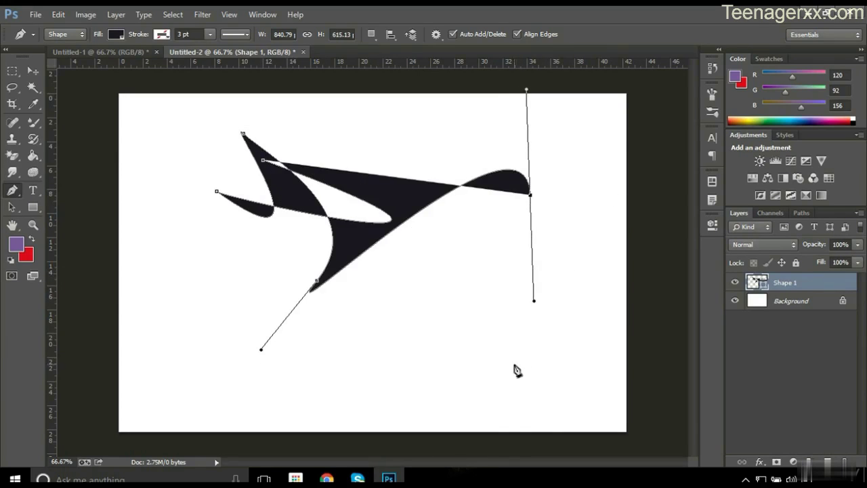
Undo the drawn shape completely so the canvas is blank.
{"action": "key", "text": "ctrl+alt+z"}
{"action": "key", "text": "ctrl+alt+z"}
{"action": "key", "text": "ctrl+alt+z"}
{"action": "key", "text": "ctrl+alt+z"}
{"action": "key", "text": "ctrl+alt+z"}
{"action": "key", "text": "ctrl+alt+z"}
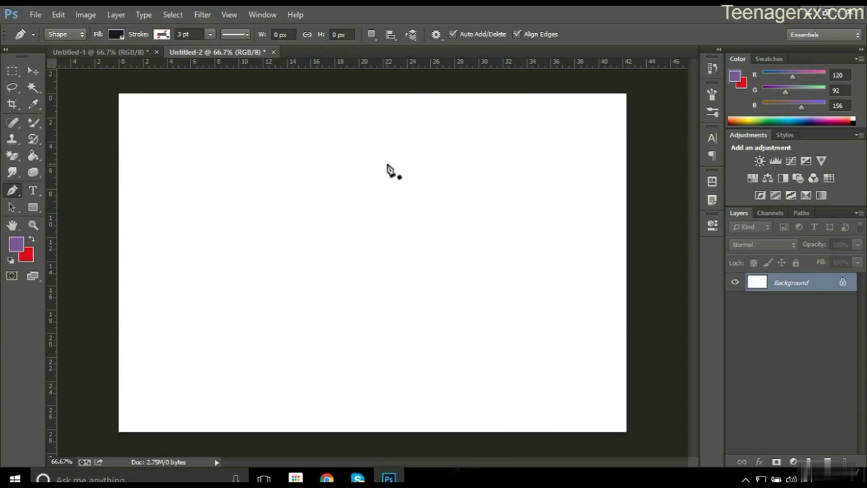
Draw a filled shape of four curved anchor points in the upper middle of the canvas with the Pen tool.
{"action": "left_click_drag", "start_coordinate": [391, 163], "coordinate": [350, 258]}
{"action": "left_click_drag", "start_coordinate": [444, 211], "coordinate": [382, 325]}
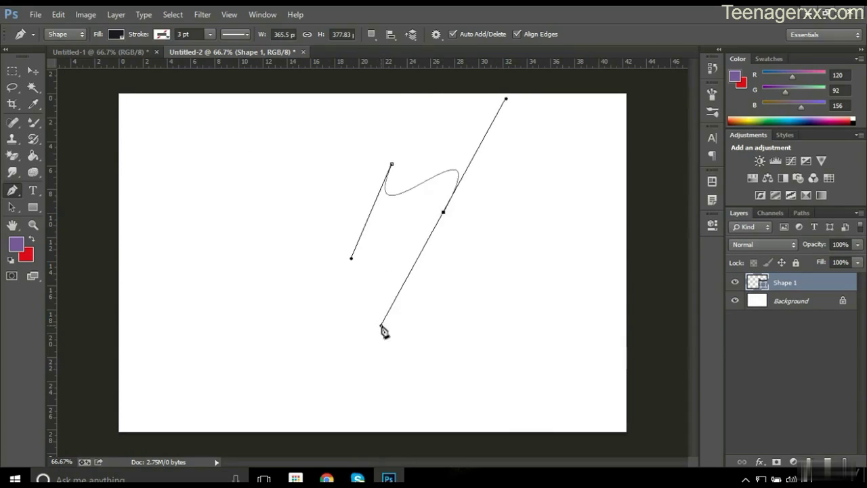
{"action": "left_click_drag", "start_coordinate": [329, 270], "coordinate": [443, 303]}
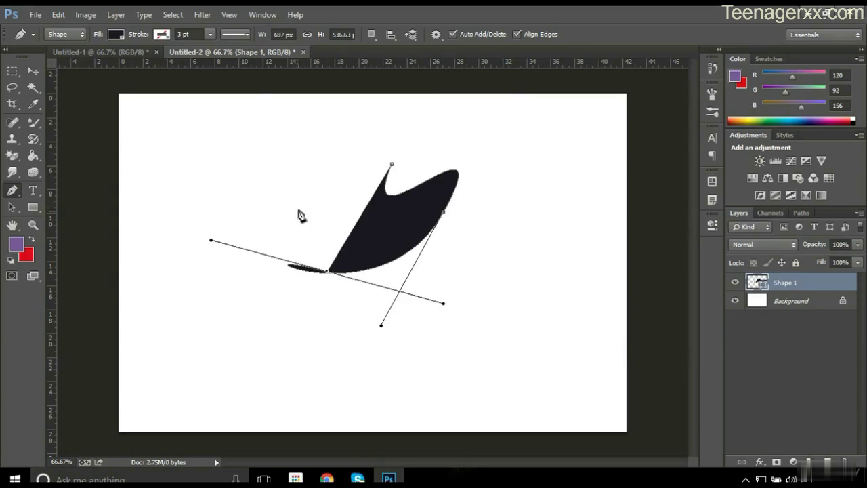
{"action": "left_click_drag", "start_coordinate": [298, 202], "coordinate": [338, 313]}
Add two anchors to the shape's inner left curve with the Freeform Pen tool and reshape it into a narrow notch.
{"action": "right_click", "coordinate": [15, 193]}
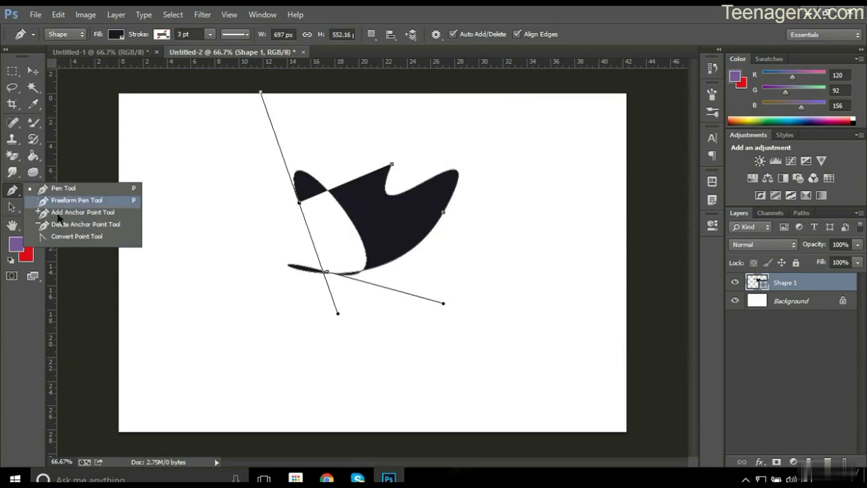
{"action": "left_click", "coordinate": [79, 202]}
{"action": "left_click_drag", "start_coordinate": [354, 207], "coordinate": [387, 217]}
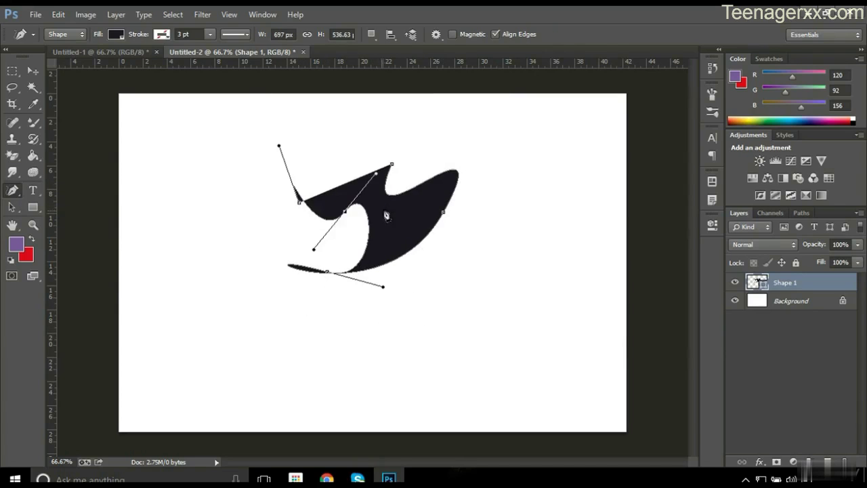
{"action": "left_click_drag", "start_coordinate": [339, 285], "coordinate": [394, 145]}
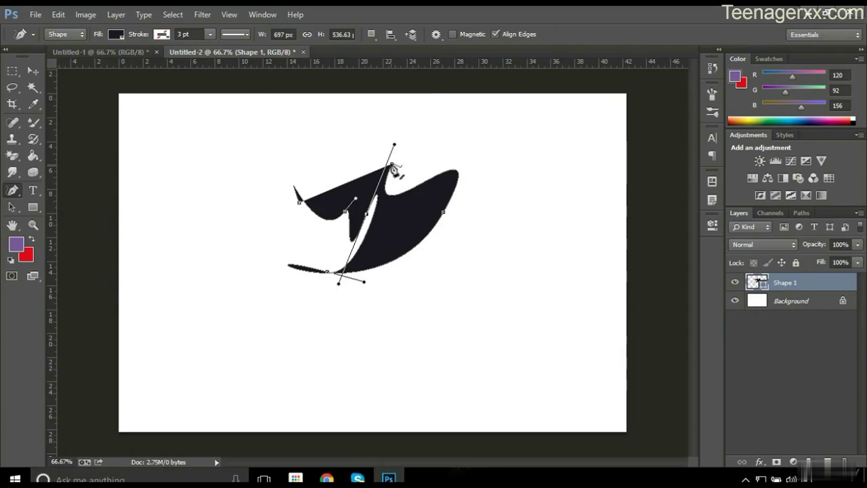
Draw freeform slivers out of the shape's upper peak and right tip, and a leg-like freeform shape below its lower right edge.
{"action": "left_click", "coordinate": [487, 130]}
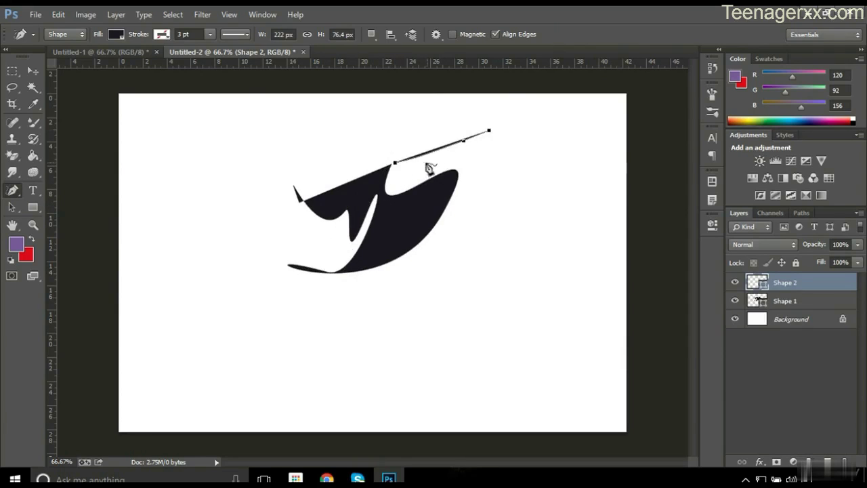
{"action": "left_click", "coordinate": [383, 138]}
{"action": "left_click_drag", "start_coordinate": [408, 200], "coordinate": [458, 177]}
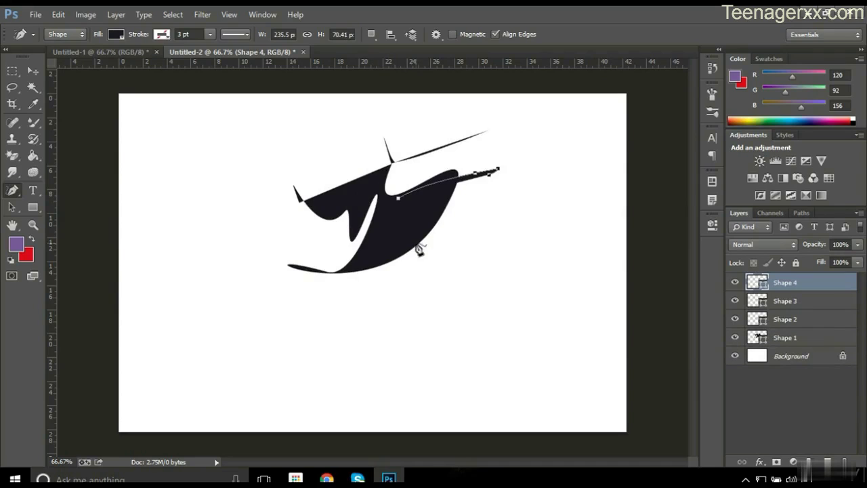
{"action": "left_click_drag", "start_coordinate": [419, 244], "coordinate": [439, 314]}
Draw six separate freeform shapes around the figure: two along the bottom, one each at left, right, lower right and upper left.
{"action": "left_click_drag", "start_coordinate": [314, 325], "coordinate": [436, 367]}
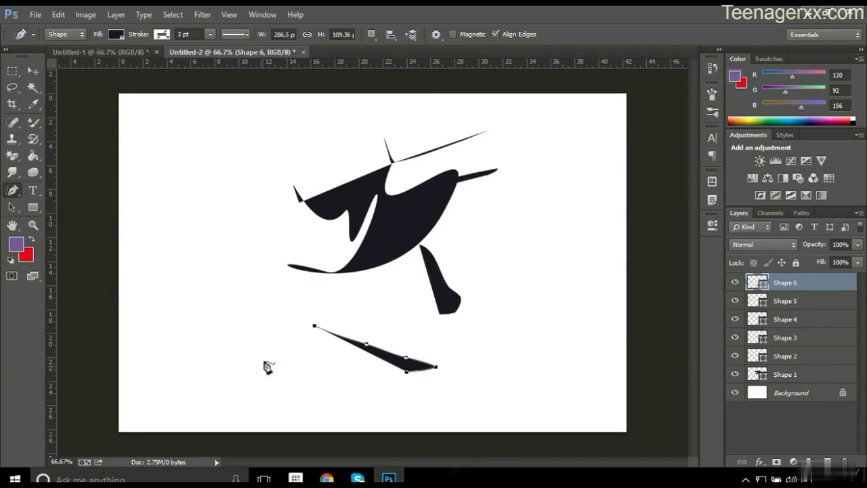
{"action": "mouse_move", "coordinate": [205, 323]}
{"action": "left_mouse_down"}
{"action": "mouse_move", "coordinate": [229, 356]}
{"action": "mouse_move", "coordinate": [336, 374]}
{"action": "left_mouse_up"}
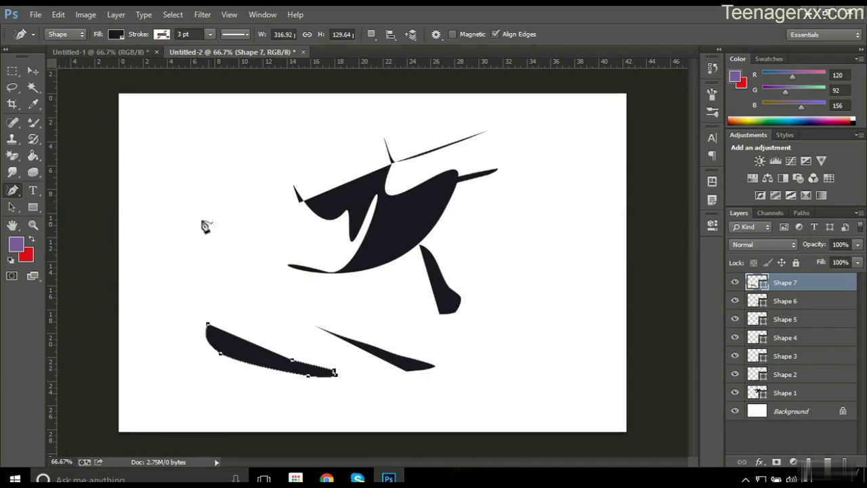
{"action": "mouse_move", "coordinate": [150, 196]}
{"action": "left_mouse_down"}
{"action": "mouse_move", "coordinate": [226, 253]}
{"action": "mouse_move", "coordinate": [189, 203]}
{"action": "mouse_move", "coordinate": [150, 197]}
{"action": "left_mouse_up"}
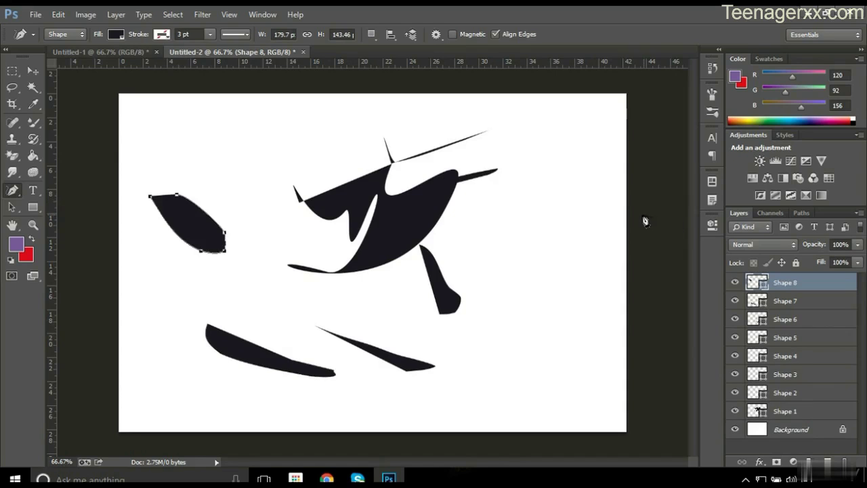
{"action": "mouse_move", "coordinate": [552, 207]}
{"action": "left_mouse_down"}
{"action": "mouse_move", "coordinate": [494, 286]}
{"action": "mouse_move", "coordinate": [581, 225]}
{"action": "left_mouse_up"}
{"action": "mouse_move", "coordinate": [532, 344]}
{"action": "left_mouse_down"}
{"action": "mouse_move", "coordinate": [572, 358]}
{"action": "mouse_move", "coordinate": [474, 368]}
{"action": "mouse_move", "coordinate": [501, 346]}
{"action": "left_mouse_up"}
{"action": "mouse_move", "coordinate": [270, 140]}
{"action": "left_mouse_down"}
{"action": "mouse_move", "coordinate": [249, 171]}
{"action": "mouse_move", "coordinate": [230, 128]}
{"action": "left_mouse_up"}
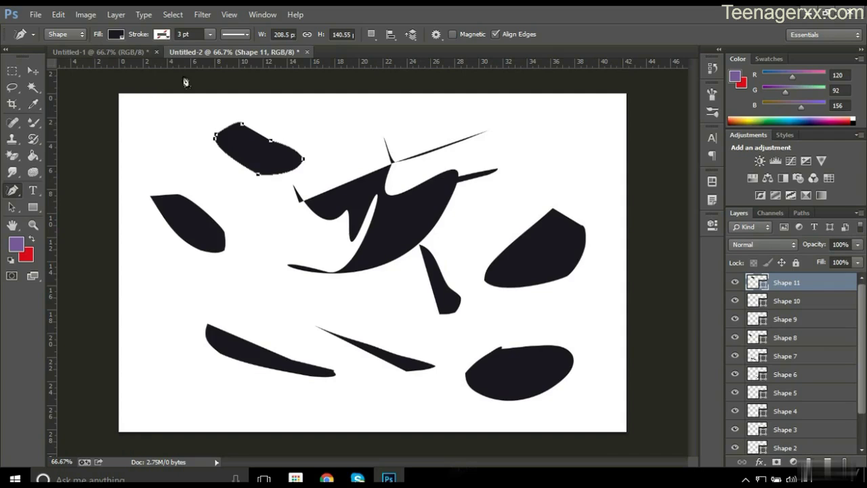
{"action": "left_click", "coordinate": [82, 35]}
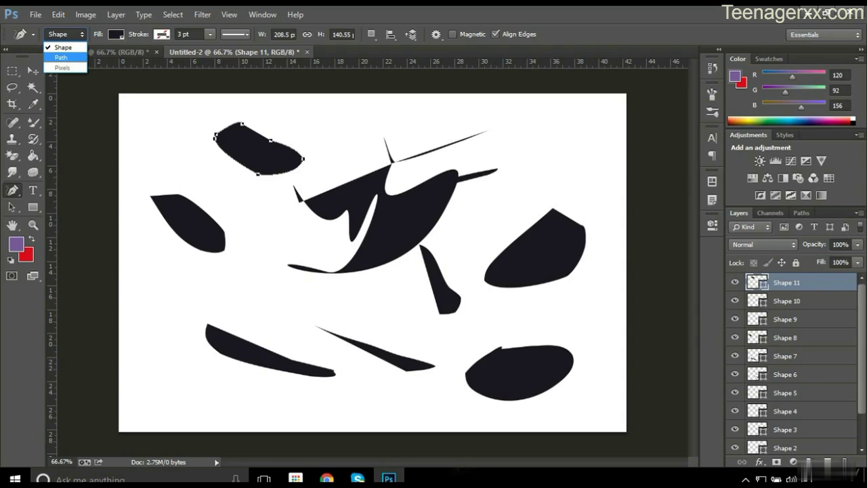
{"action": "left_click", "coordinate": [259, 195]}
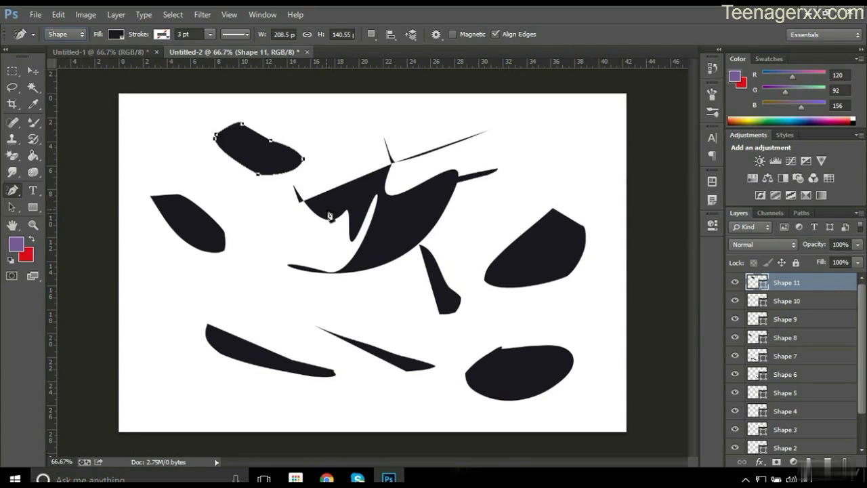
Create a new 1200 × 800 pixel RGB document at 72 pixels/inch with a white background.
{"action": "key", "text": "ctrl+n"}
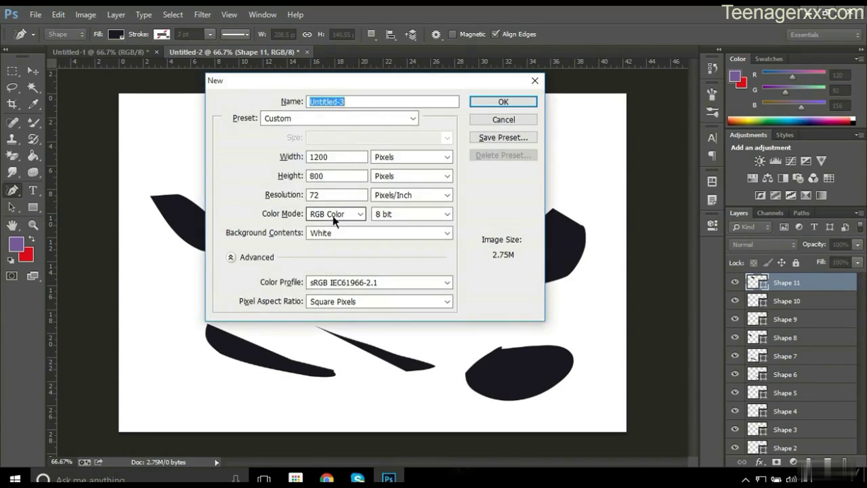
{"action": "left_click", "coordinate": [521, 101]}
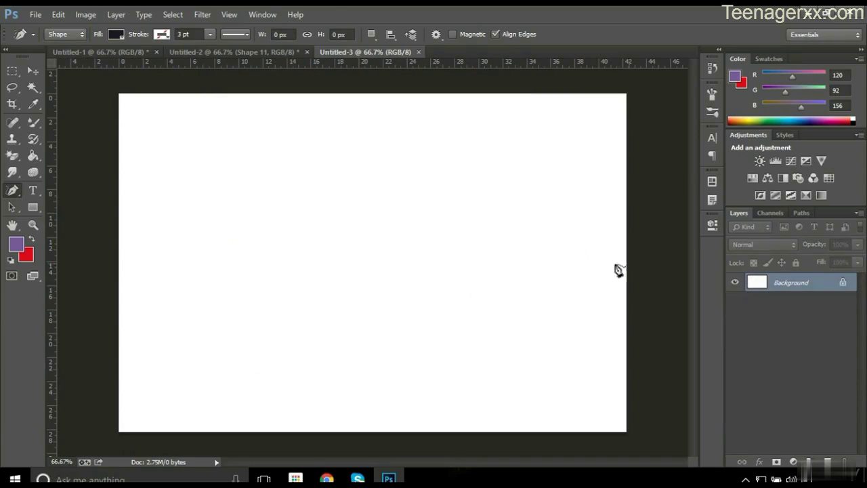
Create a wide text box across the middle of the canvas with the Horizontal Type tool and enter "window".
{"action": "left_click", "coordinate": [41, 197]}
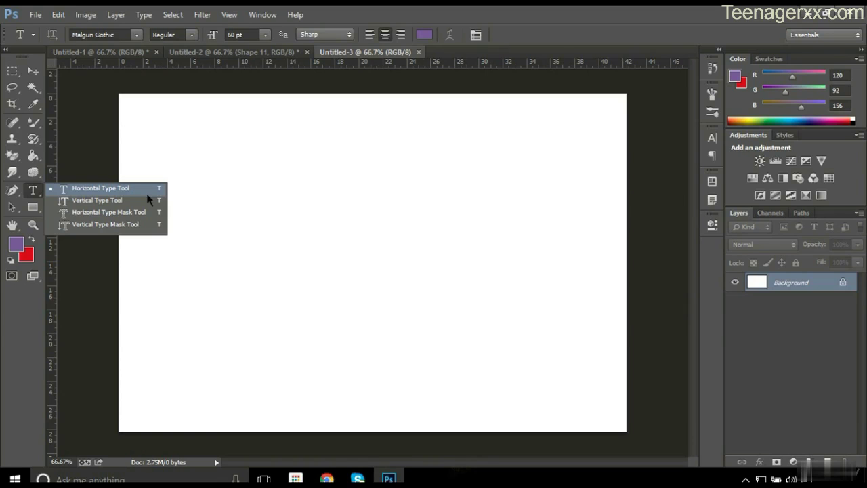
{"action": "left_click", "coordinate": [147, 194]}
{"action": "left_click_drag", "start_coordinate": [212, 178], "coordinate": [551, 298]}
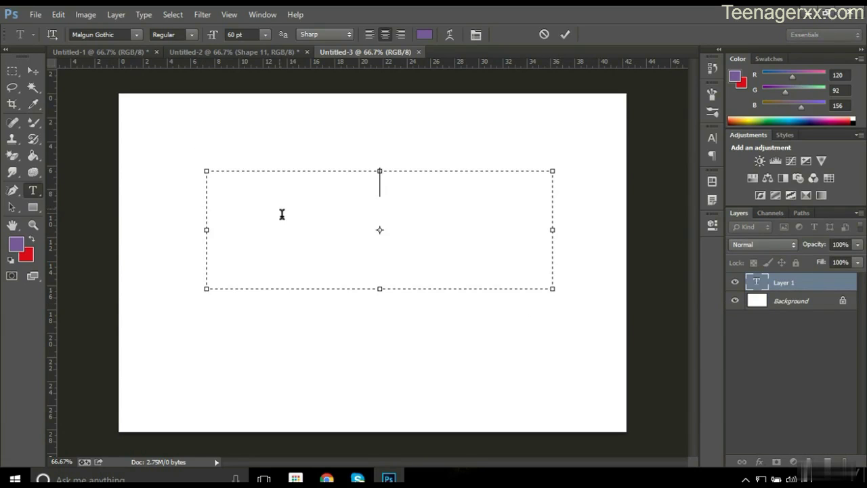
{"action": "type", "text": "window"}
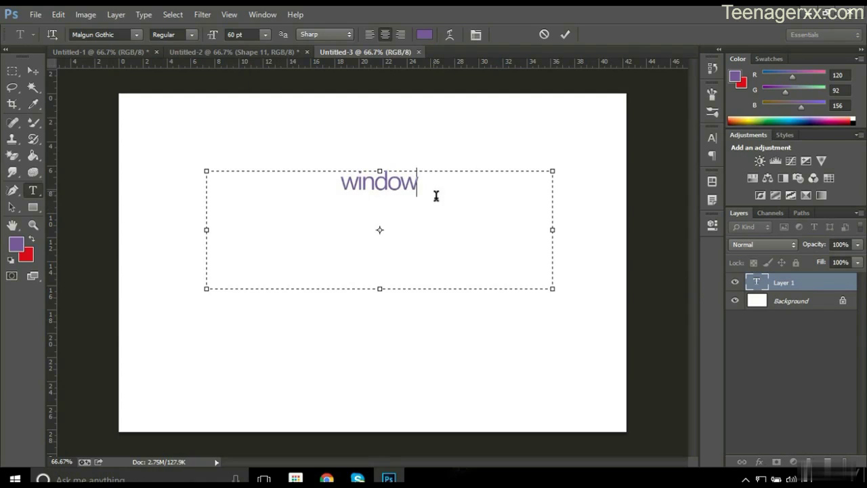
Open Warp Text for the whole word "window" and choose the Arc Lower style.
{"action": "left_click_drag", "start_coordinate": [428, 191], "coordinate": [334, 189]}
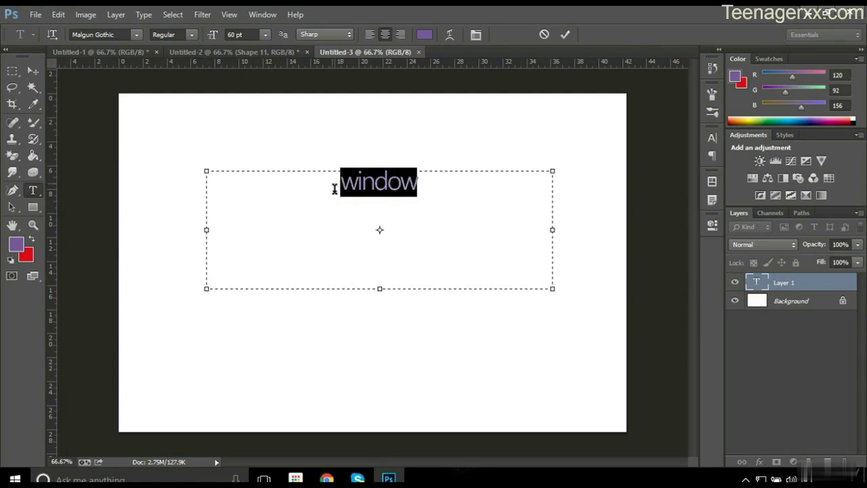
{"action": "left_click", "coordinate": [457, 41]}
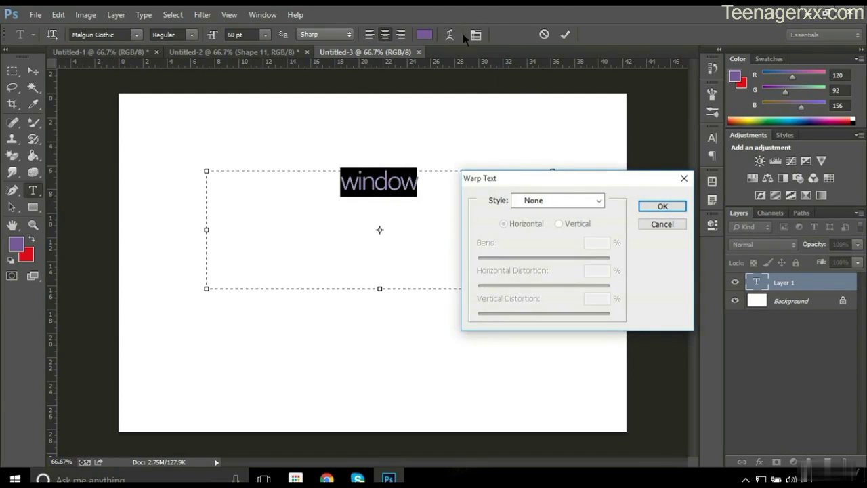
{"action": "left_click_drag", "start_coordinate": [571, 180], "coordinate": [540, 118]}
{"action": "left_click", "coordinate": [570, 139]}
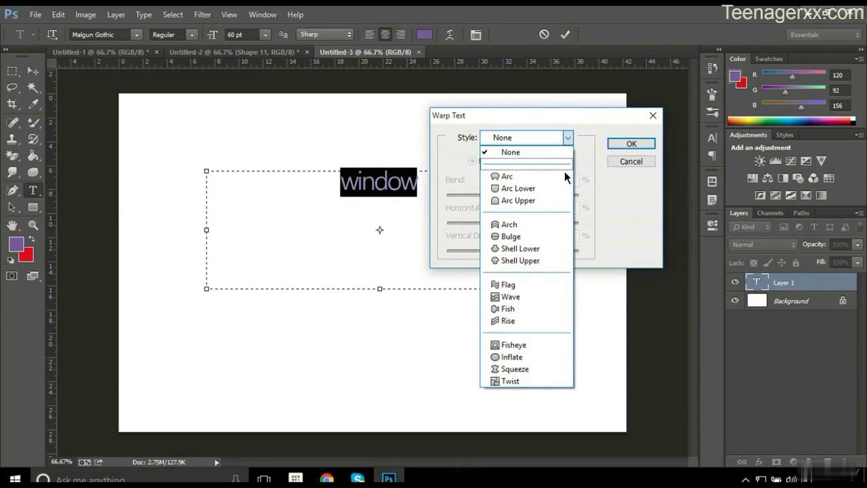
{"action": "left_click", "coordinate": [535, 190]}
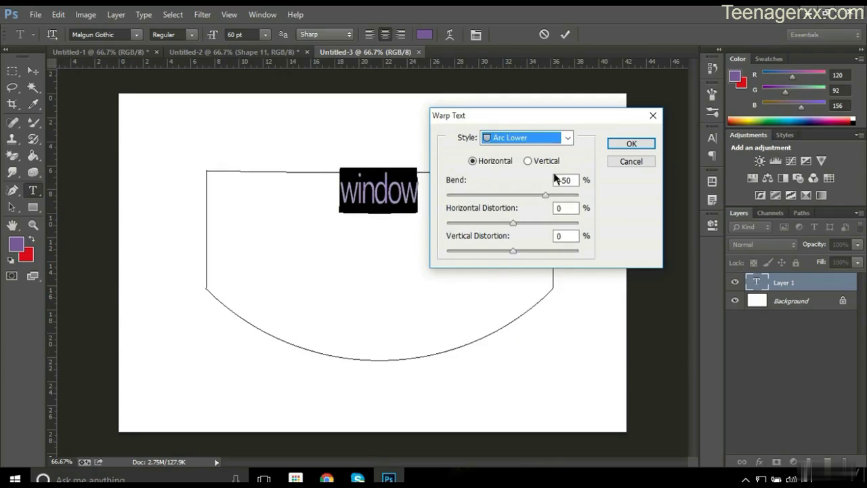
Change the text warp to the Arch style, try the vertical orientation, return to horizontal and set the bend to +38%.
{"action": "left_click", "coordinate": [566, 138]}
{"action": "left_click", "coordinate": [525, 224]}
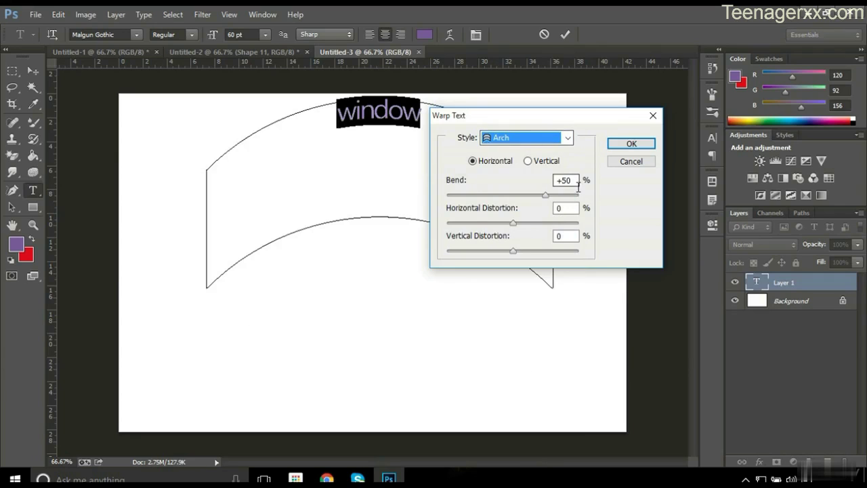
{"action": "left_click", "coordinate": [544, 167]}
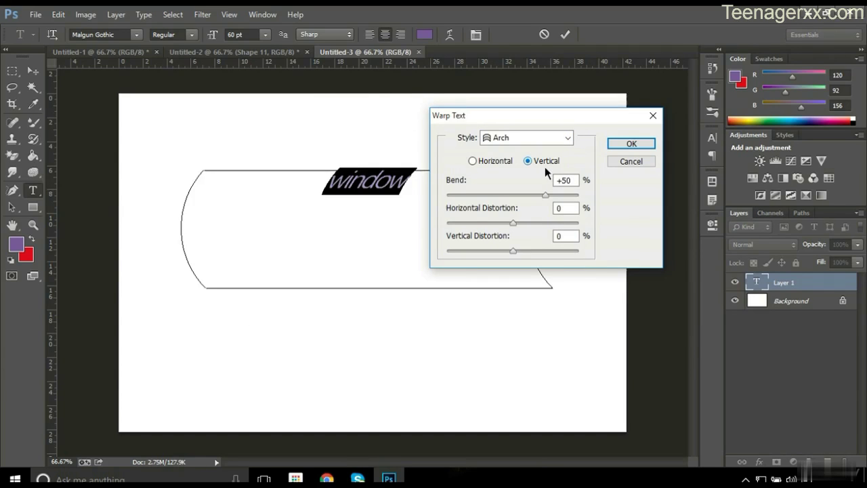
{"action": "left_click", "coordinate": [500, 167]}
{"action": "mouse_move", "coordinate": [545, 194]}
{"action": "left_mouse_down"}
{"action": "mouse_move", "coordinate": [478, 194]}
{"action": "mouse_move", "coordinate": [561, 204]}
{"action": "mouse_move", "coordinate": [544, 205]}
{"action": "left_mouse_up"}
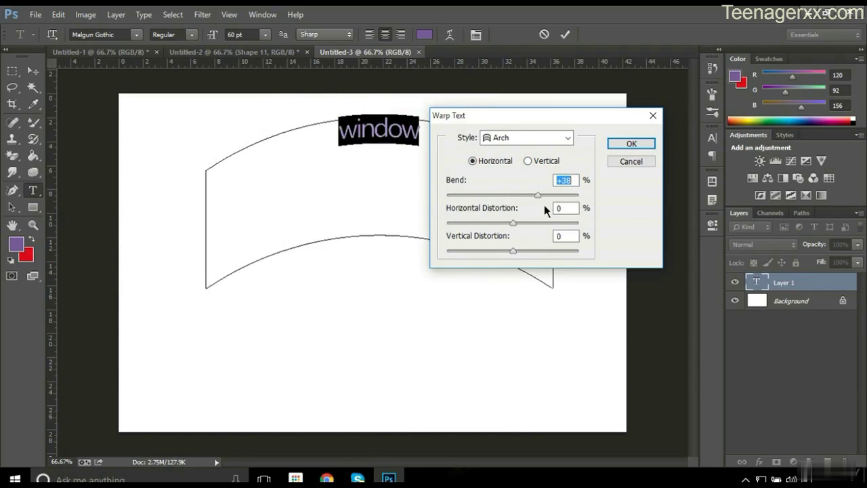
Discard the pending text warp and change the font of the selected word "window" to Blackadder ITC.
{"action": "left_click", "coordinate": [653, 116]}
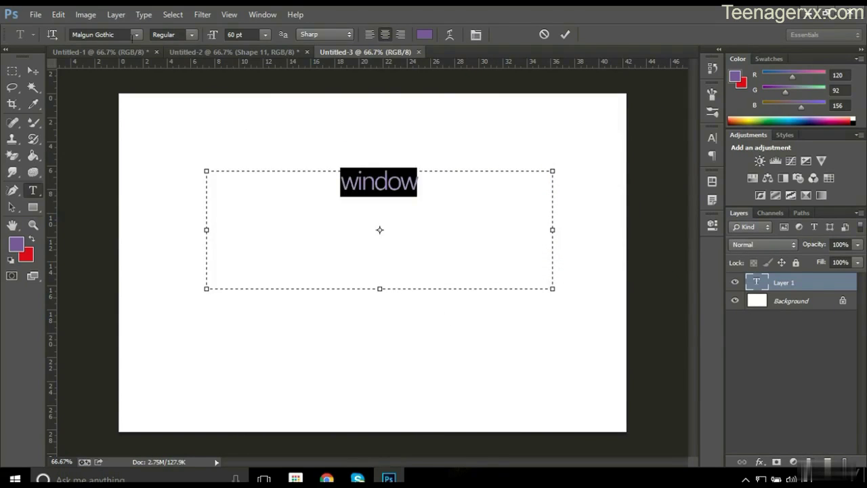
{"action": "left_click", "coordinate": [139, 37]}
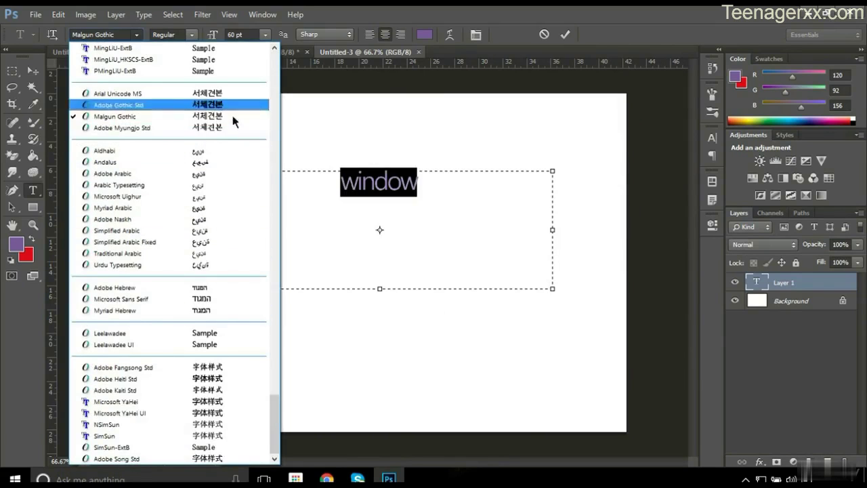
{"action": "left_click_drag", "start_coordinate": [274, 426], "coordinate": [284, 54]}
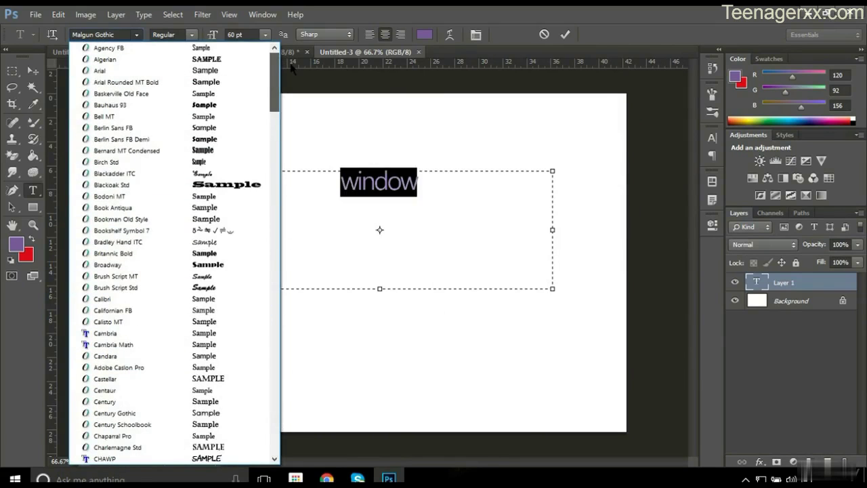
{"action": "left_click", "coordinate": [169, 173]}
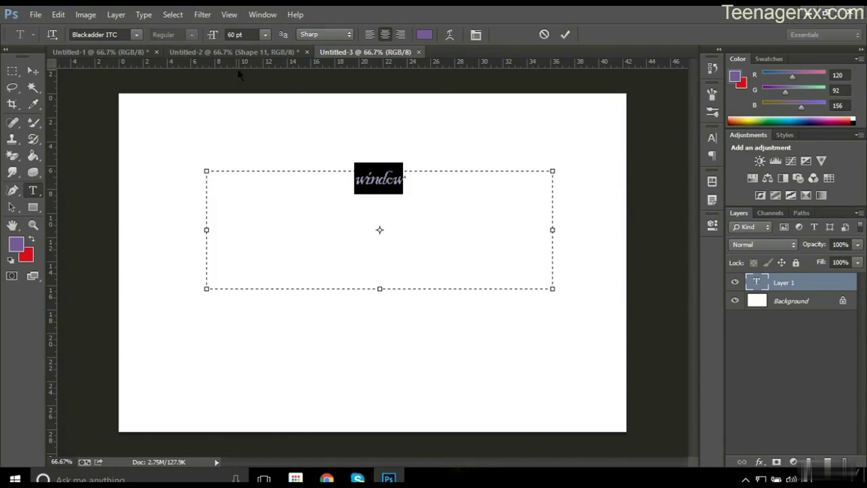
Try the Cambria Math font on the selected word "window", and set its font to Courier New.
{"action": "left_click", "coordinate": [136, 34]}
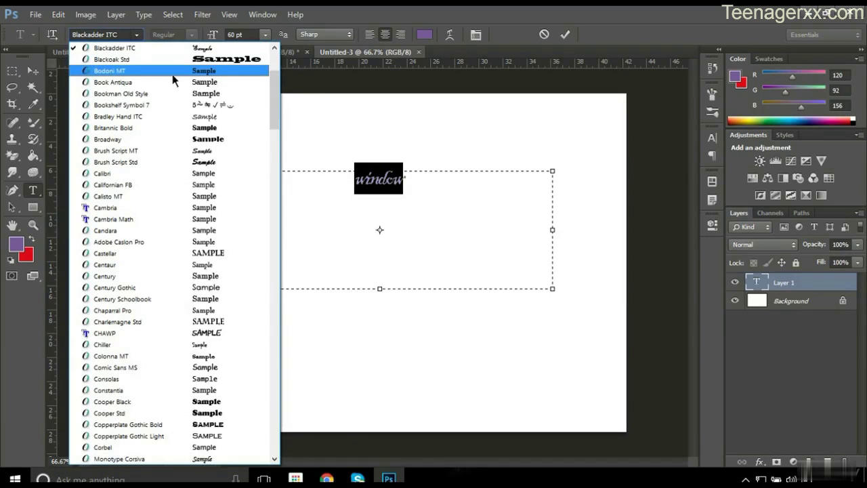
{"action": "left_click", "coordinate": [206, 219]}
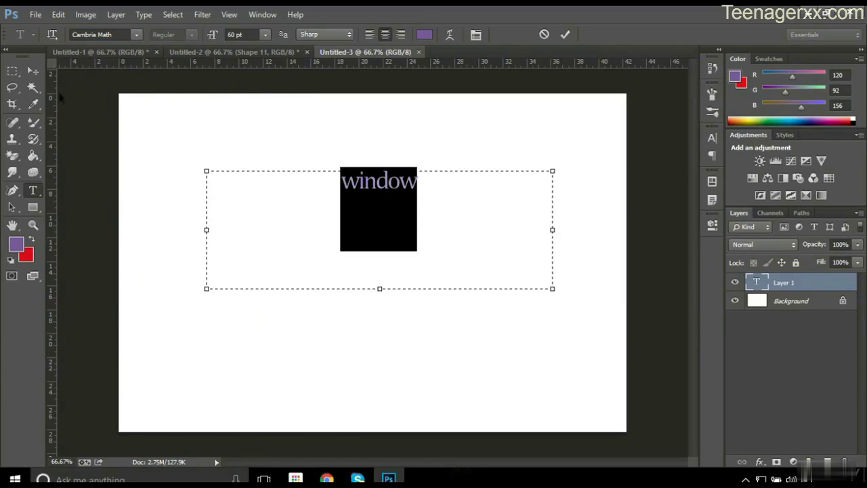
{"action": "left_click", "coordinate": [139, 35]}
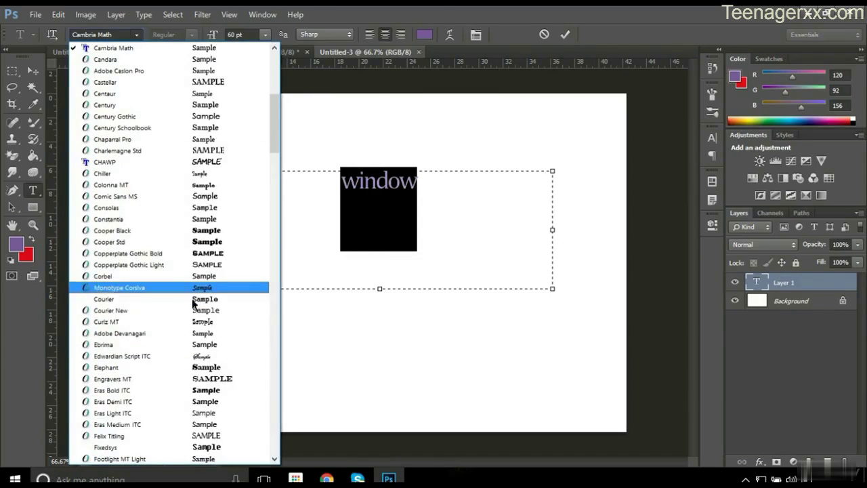
{"action": "left_click", "coordinate": [193, 312]}
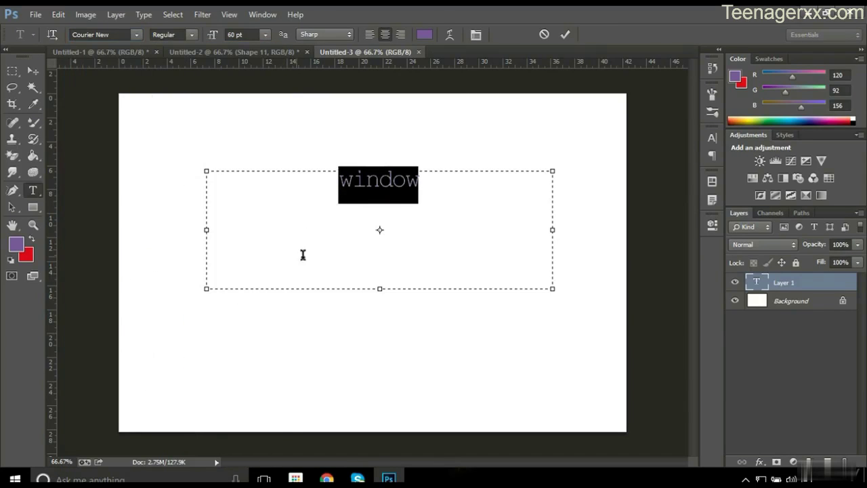